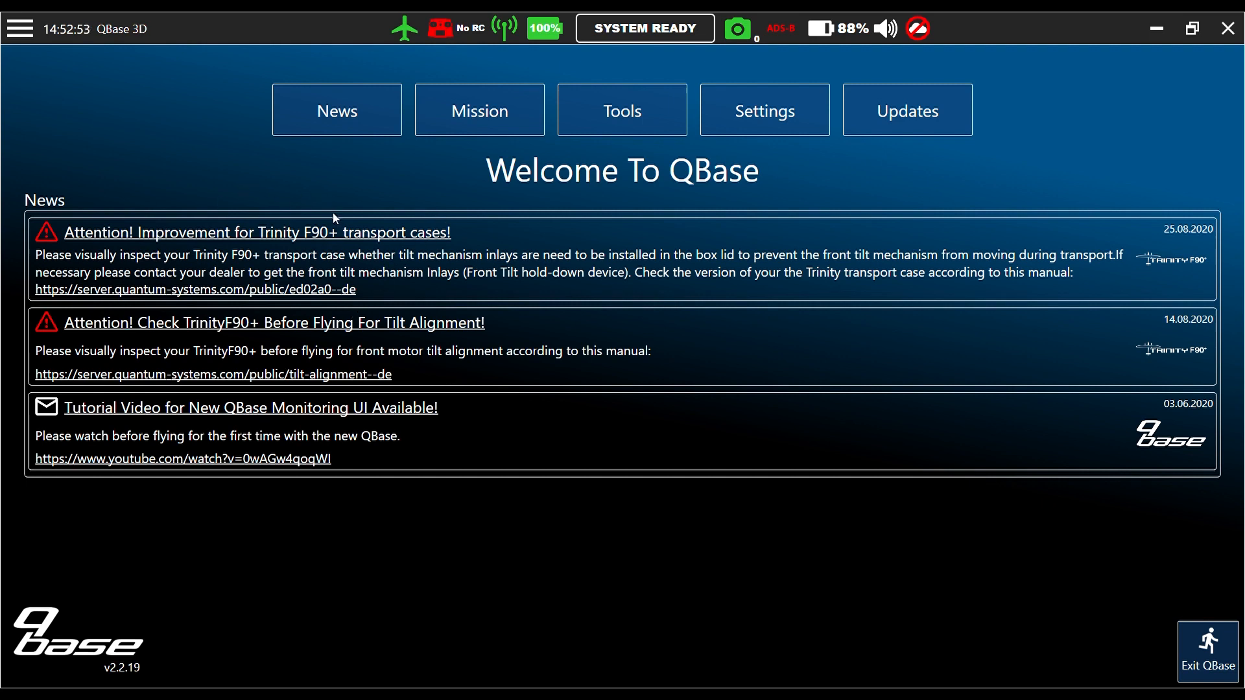
Create a new mission.
{"action": "left_click", "coordinate": [477, 109]}
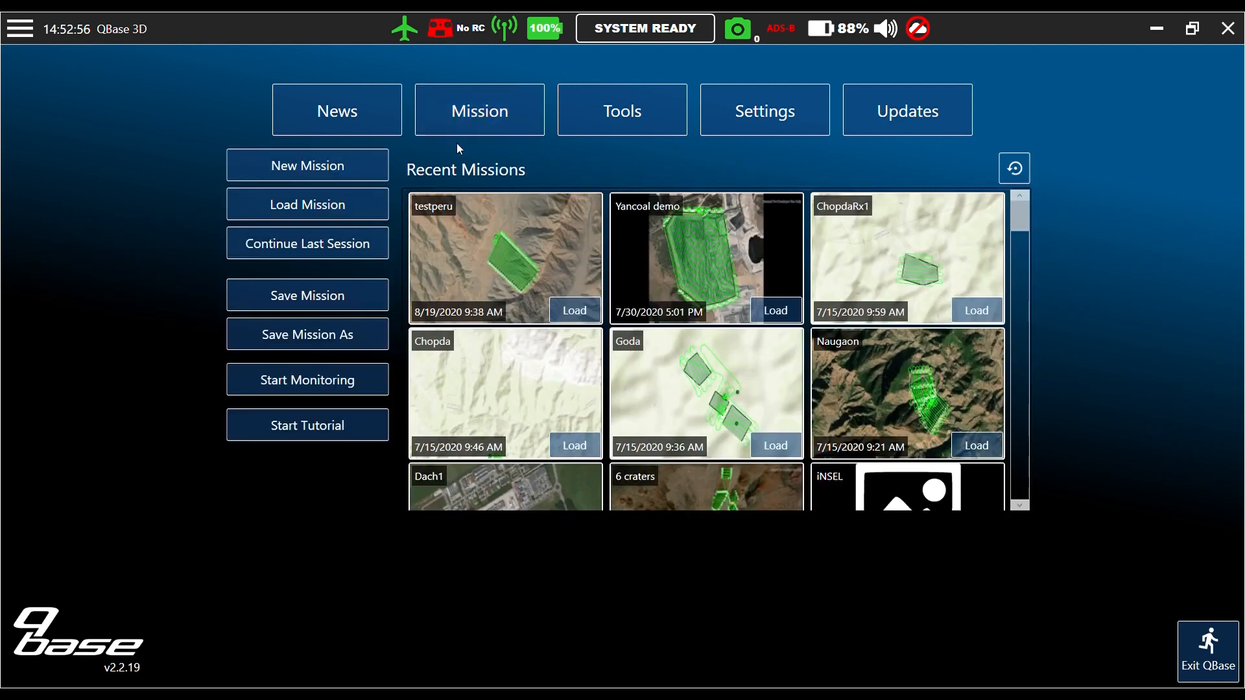
{"action": "left_click", "coordinate": [326, 166]}
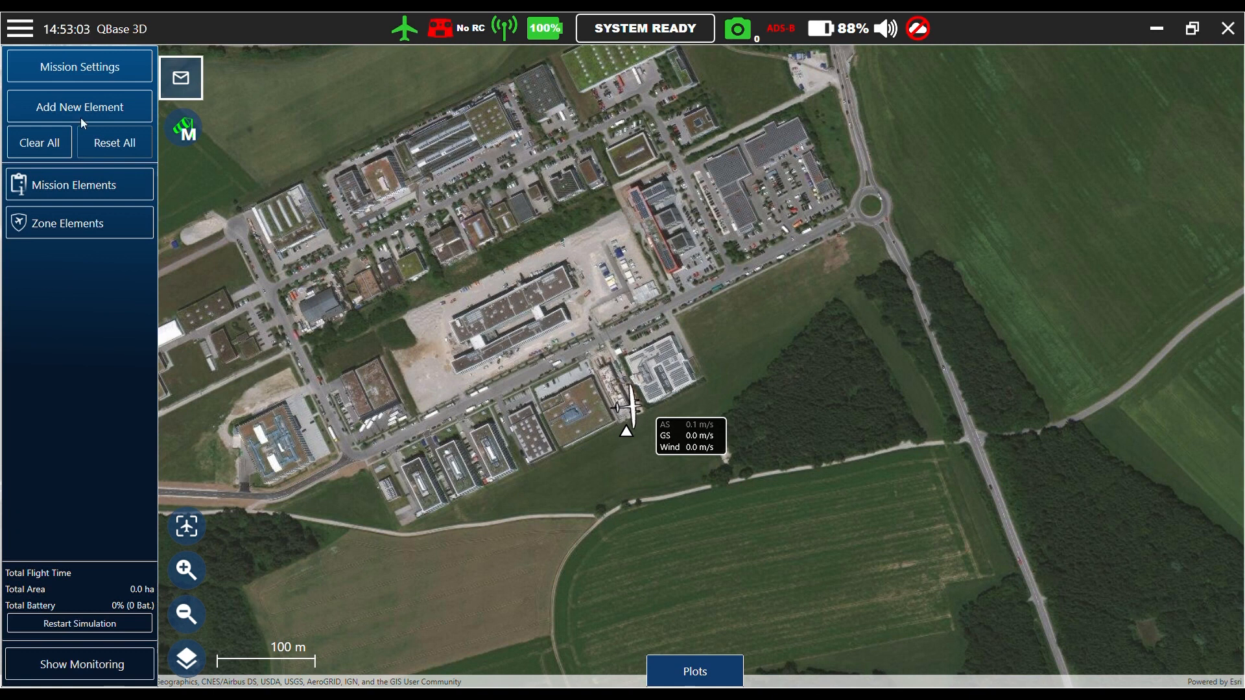
Browse the payload options and try other aircraft speeds in the mission settings, returning to the RX1RII payload and 17 m/s.
{"action": "left_click", "coordinate": [73, 72]}
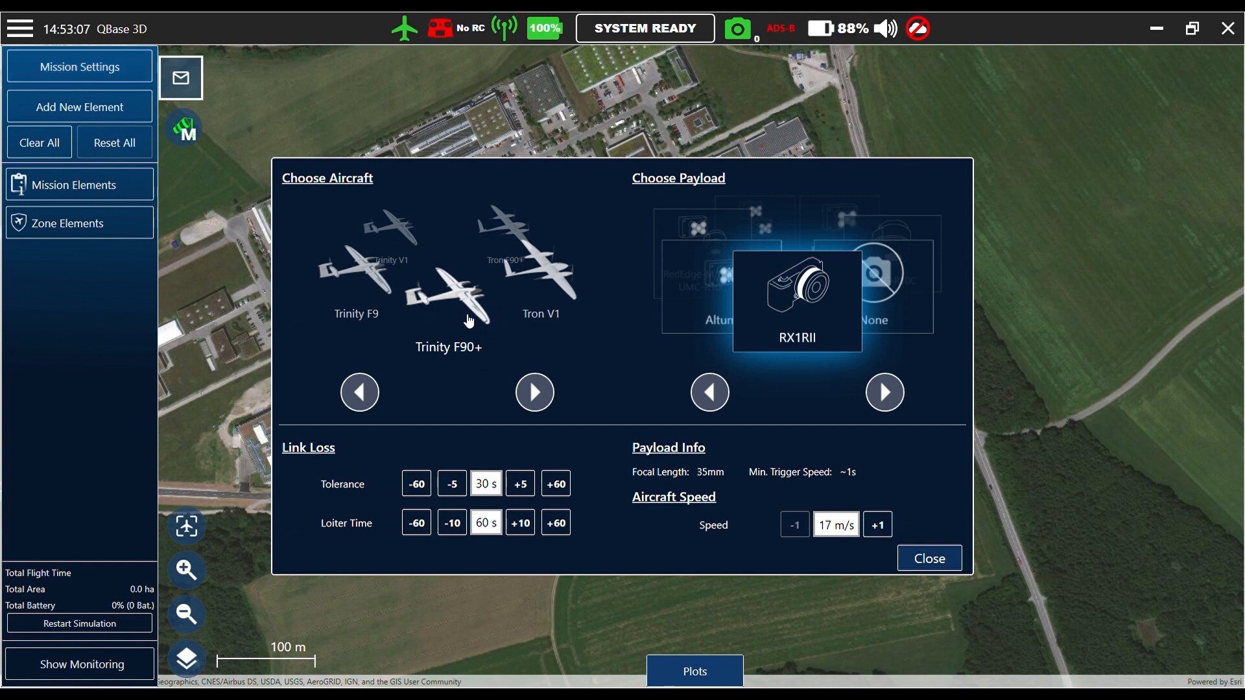
{"action": "left_click", "coordinate": [886, 393]}
{"action": "left_click", "coordinate": [710, 392]}
{"action": "left_click", "coordinate": [878, 526]}
{"action": "left_click", "coordinate": [880, 527]}
{"action": "left_click", "coordinate": [881, 530]}
{"action": "left_click", "coordinate": [797, 524]}
{"action": "left_click", "coordinate": [797, 524]}
{"action": "left_click", "coordinate": [797, 525]}
{"action": "left_click", "coordinate": [930, 558]}
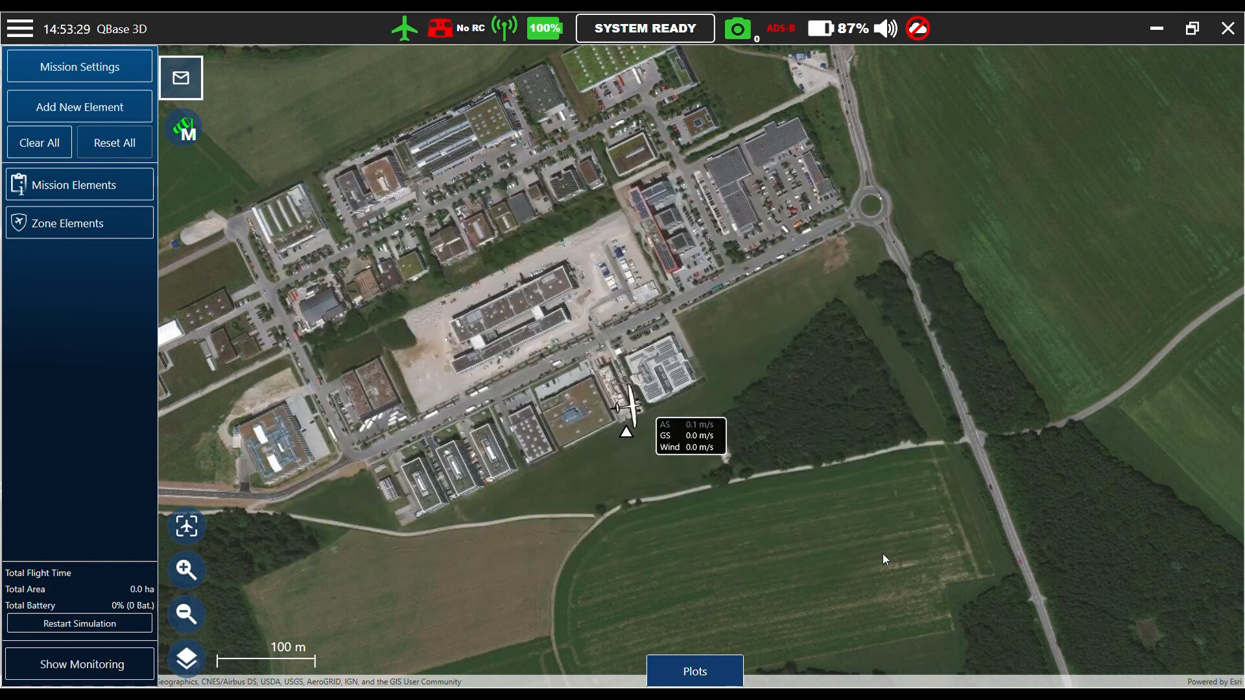
Draw a four-cornered survey area of about 11.6 ha over the field and woods south of the industrial estate.
{"action": "left_click", "coordinate": [79, 113]}
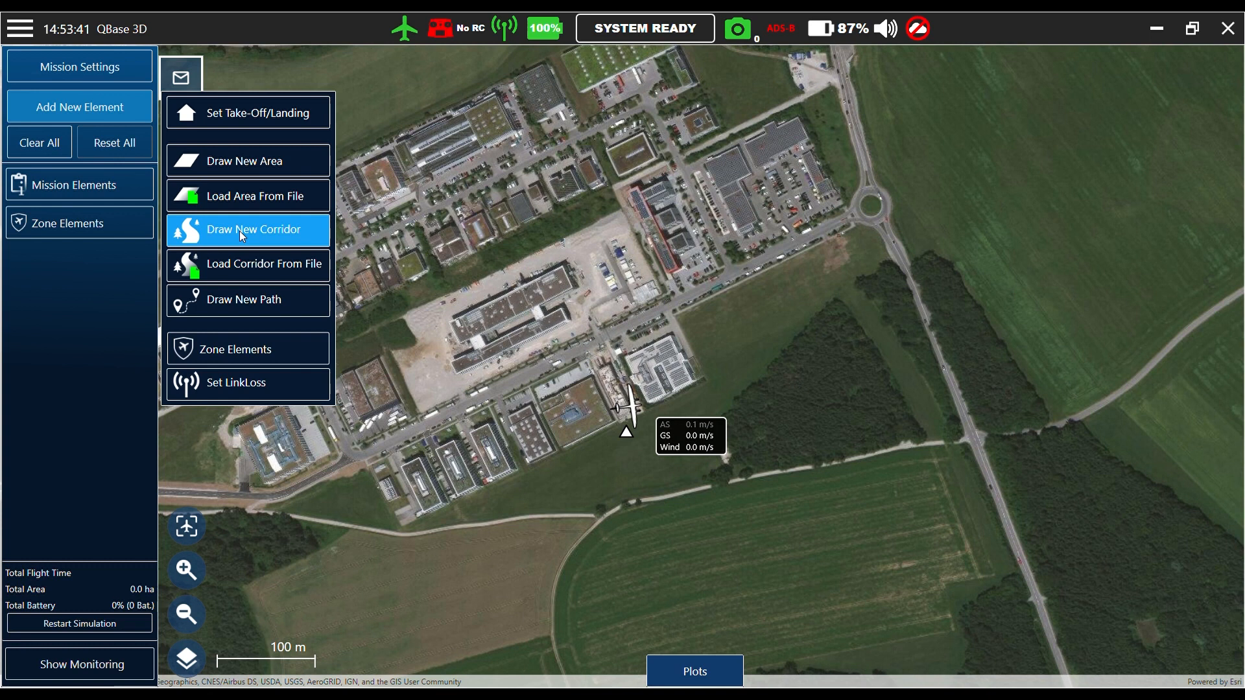
{"action": "left_click", "coordinate": [265, 165]}
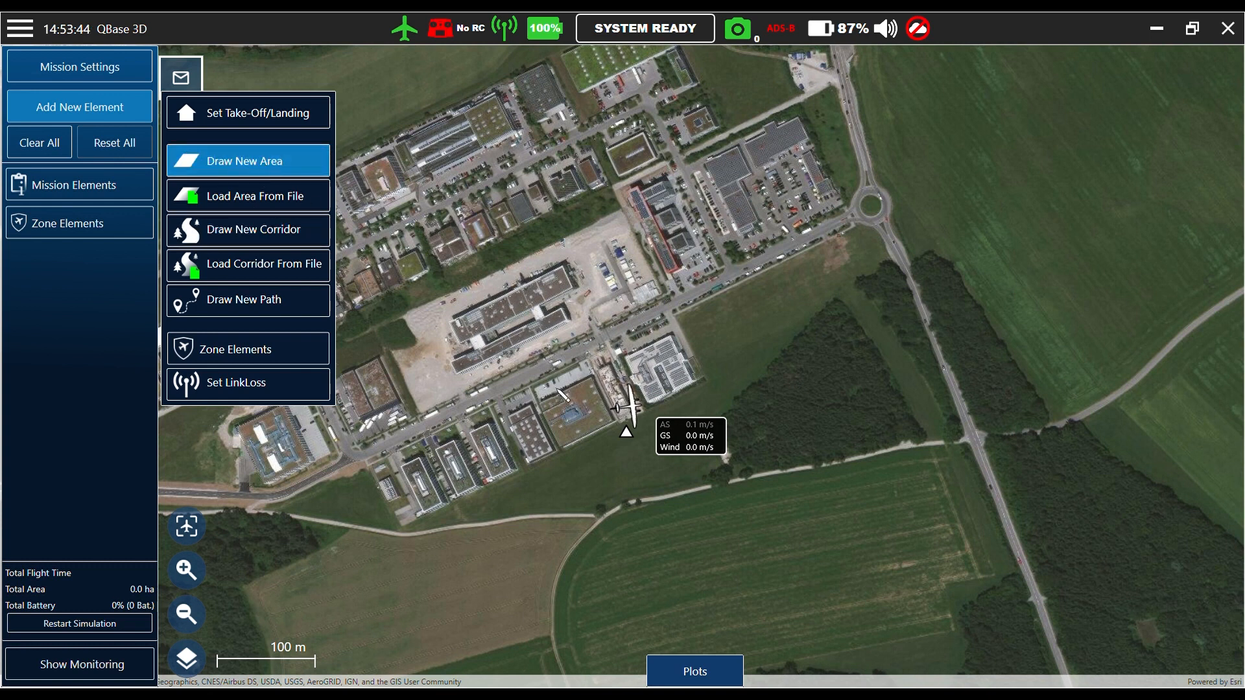
{"action": "scroll", "coordinate": [552, 415], "scroll_direction": "down", "scroll_amount": 1}
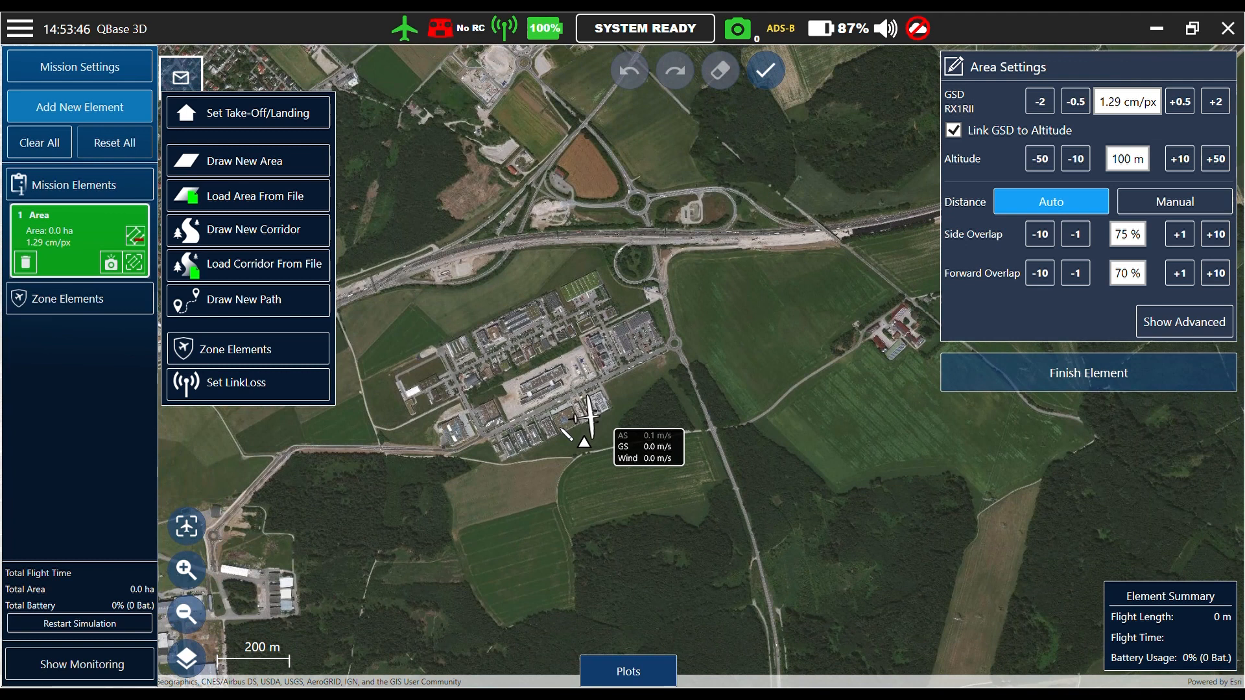
{"action": "left_click", "coordinate": [435, 528]}
{"action": "left_click", "coordinate": [604, 577]}
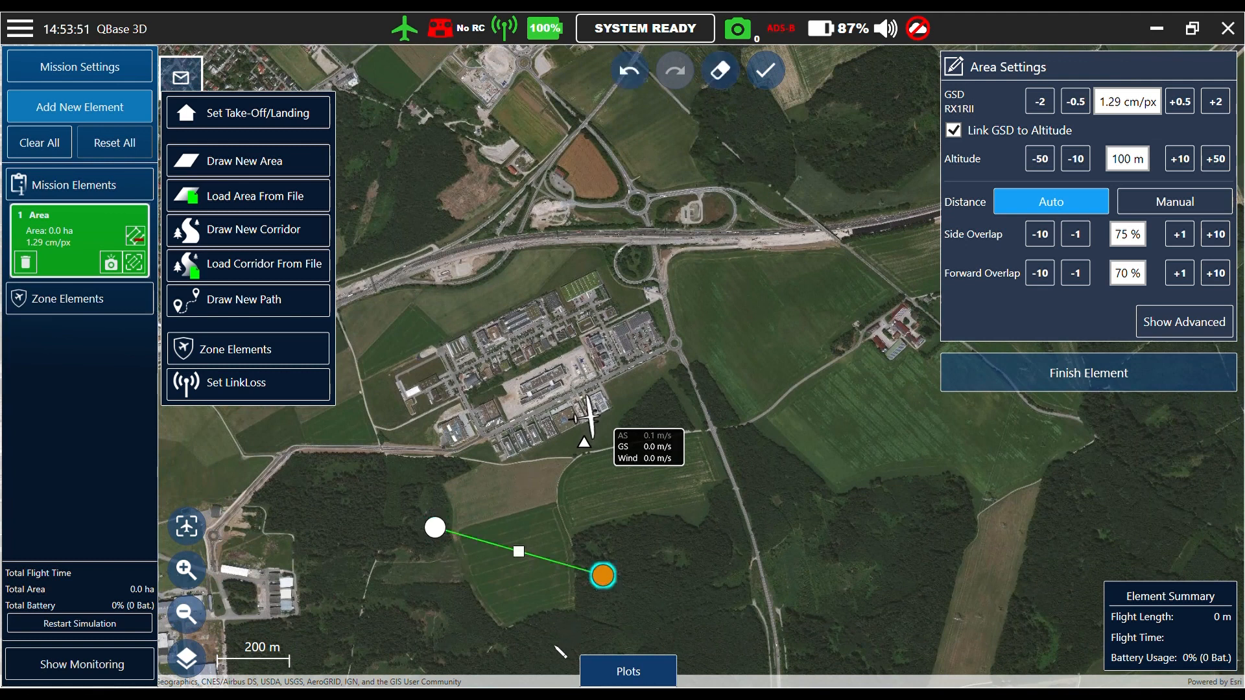
{"action": "left_click", "coordinate": [559, 651]}
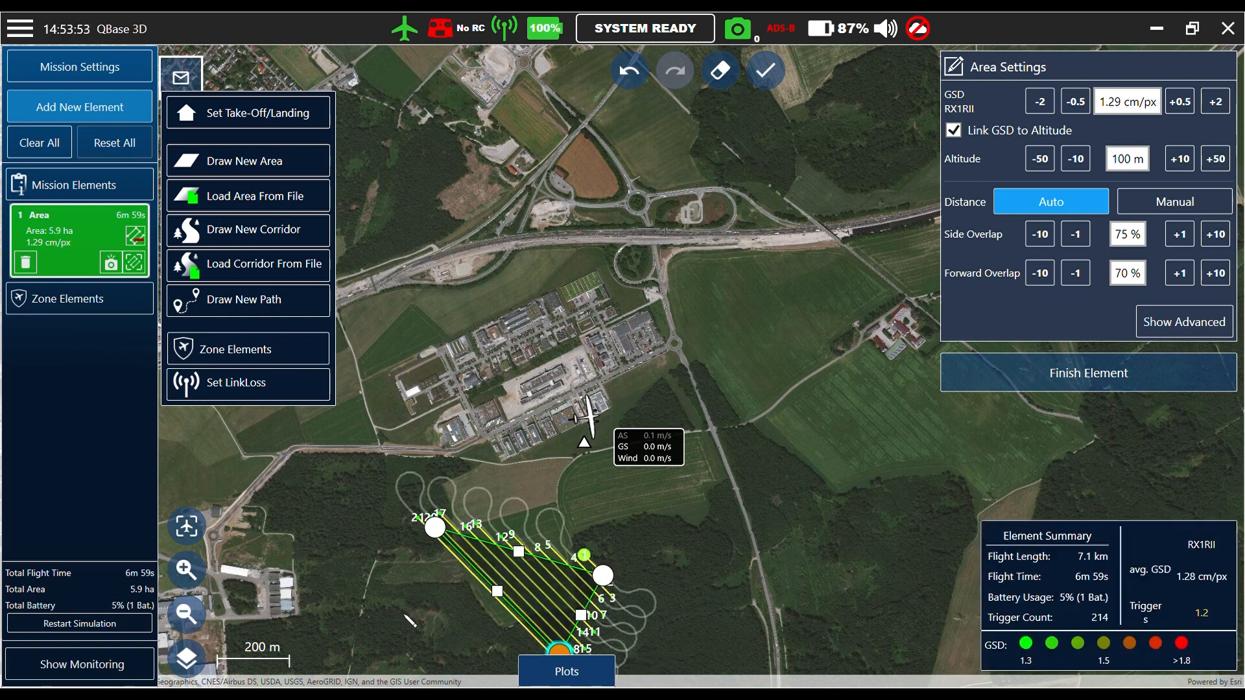
{"action": "left_click", "coordinate": [403, 613]}
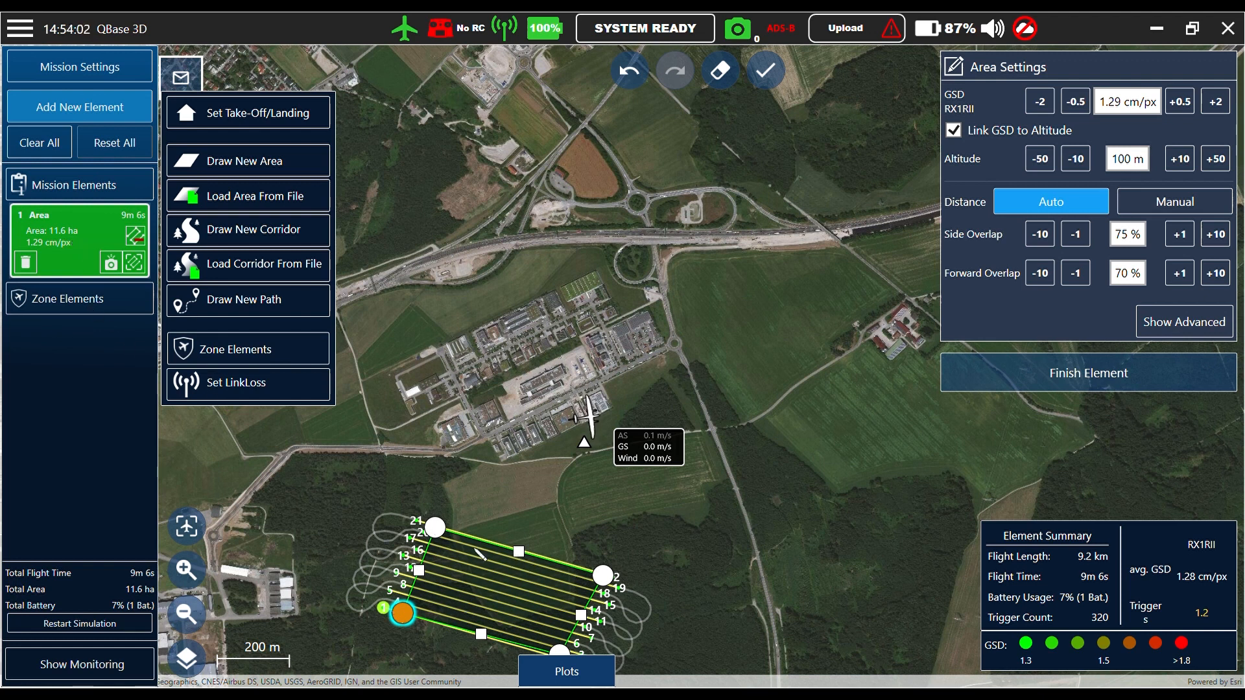
Switch the area's leg direction to manual at 285° with the altitude at 100 m, and finish the area element.
{"action": "left_click", "coordinate": [1180, 159]}
{"action": "left_click", "coordinate": [1076, 159]}
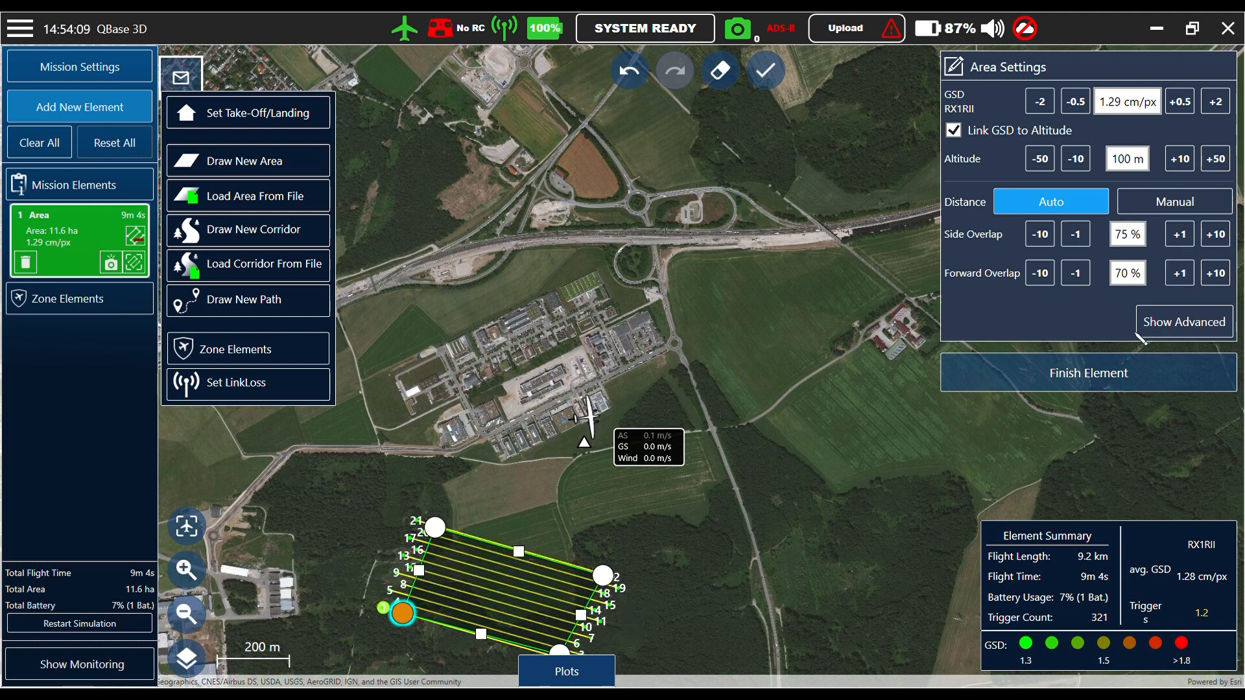
{"action": "left_click", "coordinate": [1170, 326]}
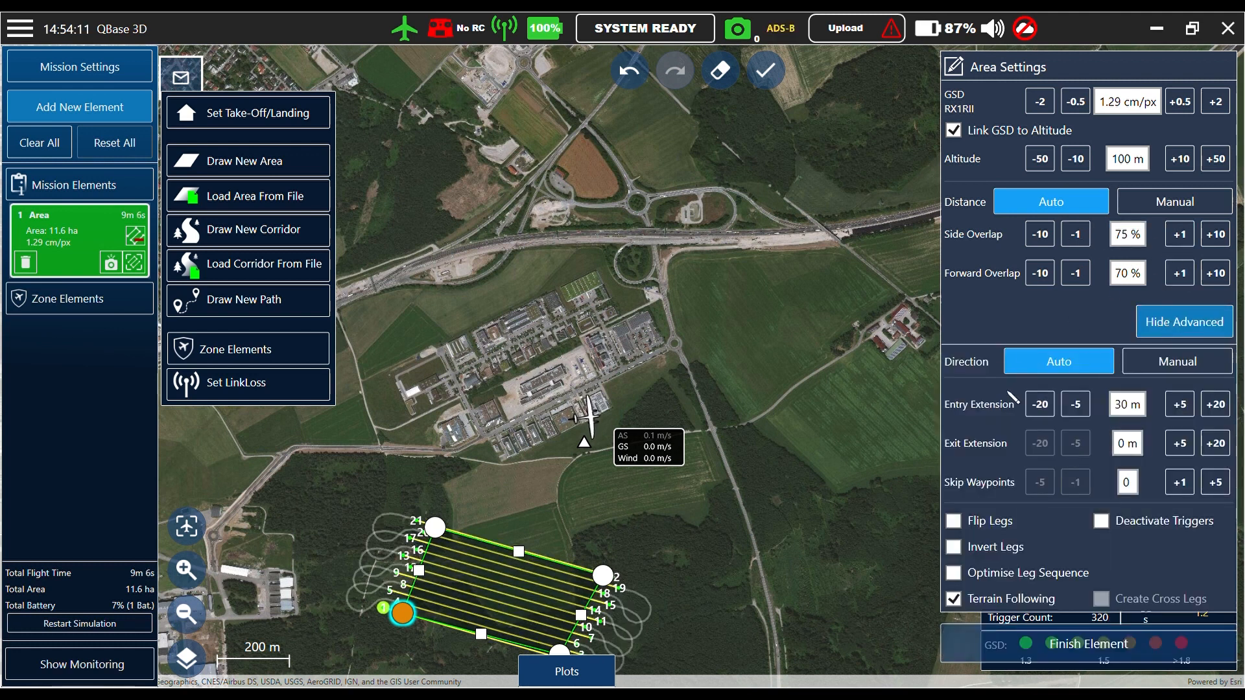
{"action": "left_click", "coordinate": [1178, 362]}
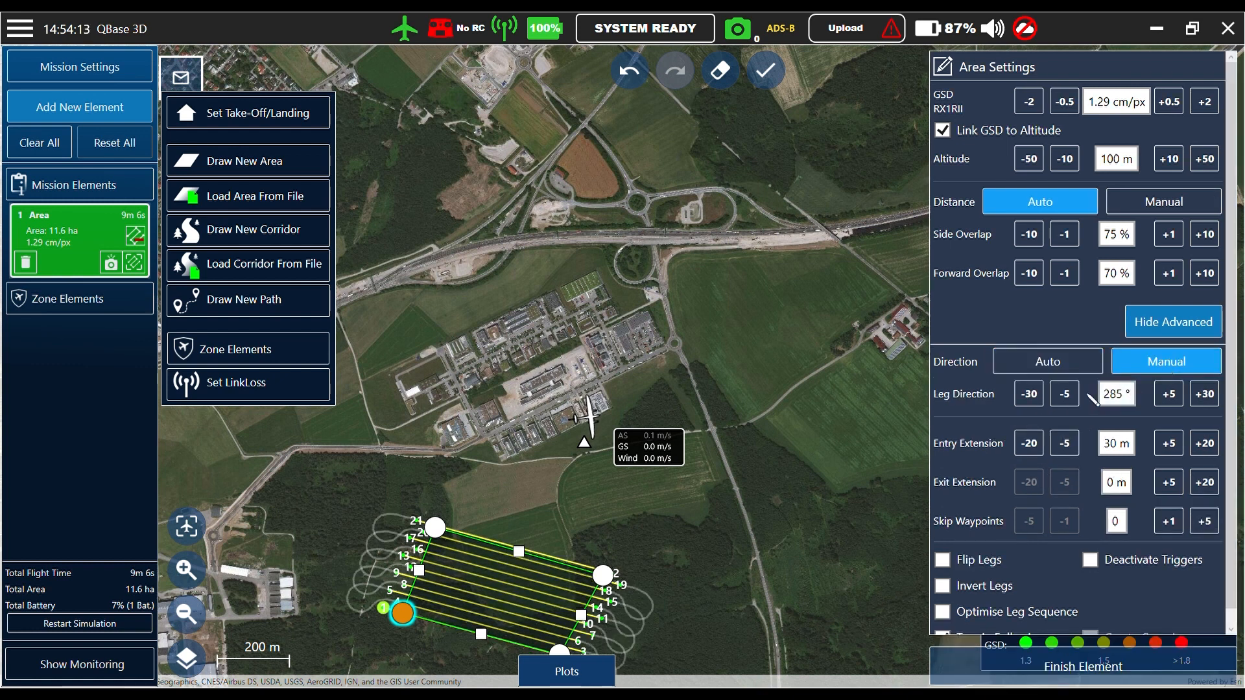
{"action": "left_click", "coordinate": [1064, 396]}
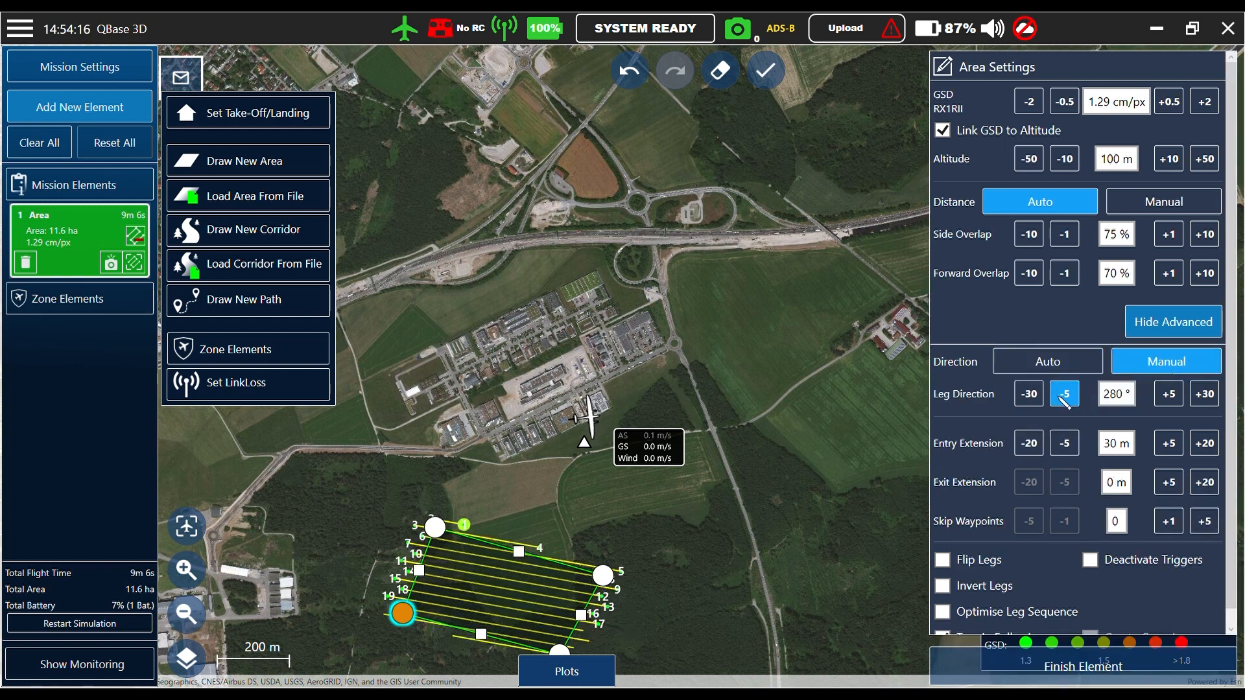
{"action": "left_click", "coordinate": [1168, 396]}
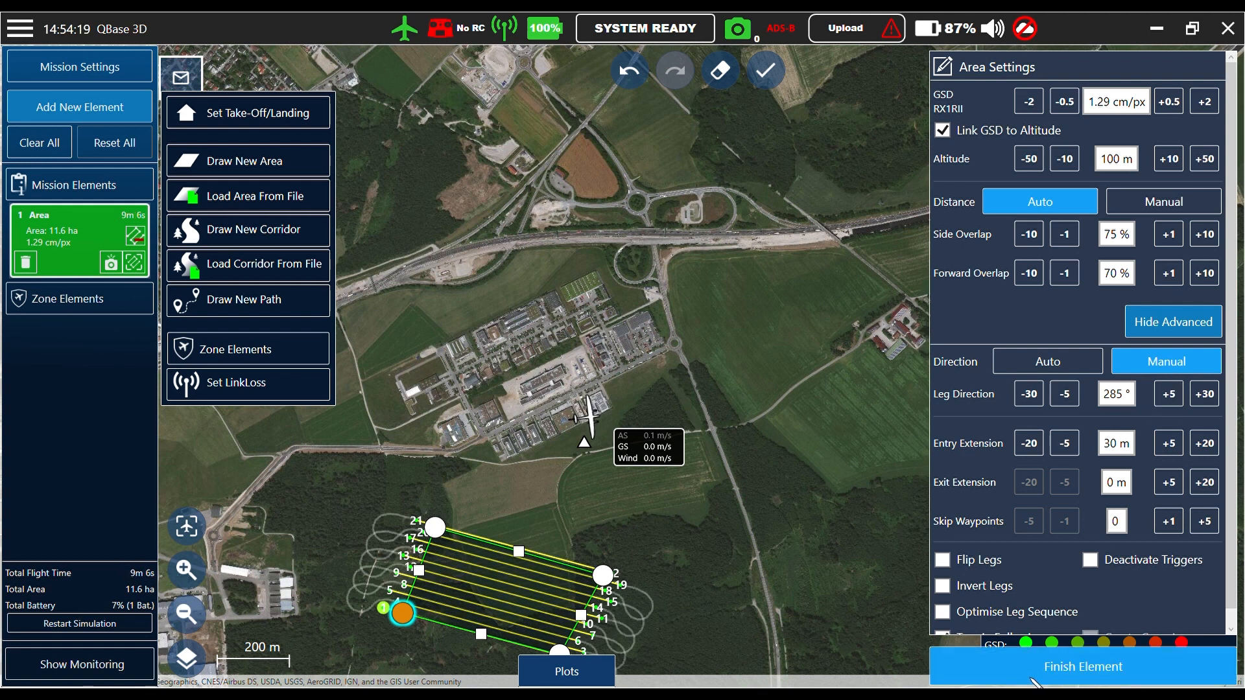
{"action": "left_click", "coordinate": [1039, 678]}
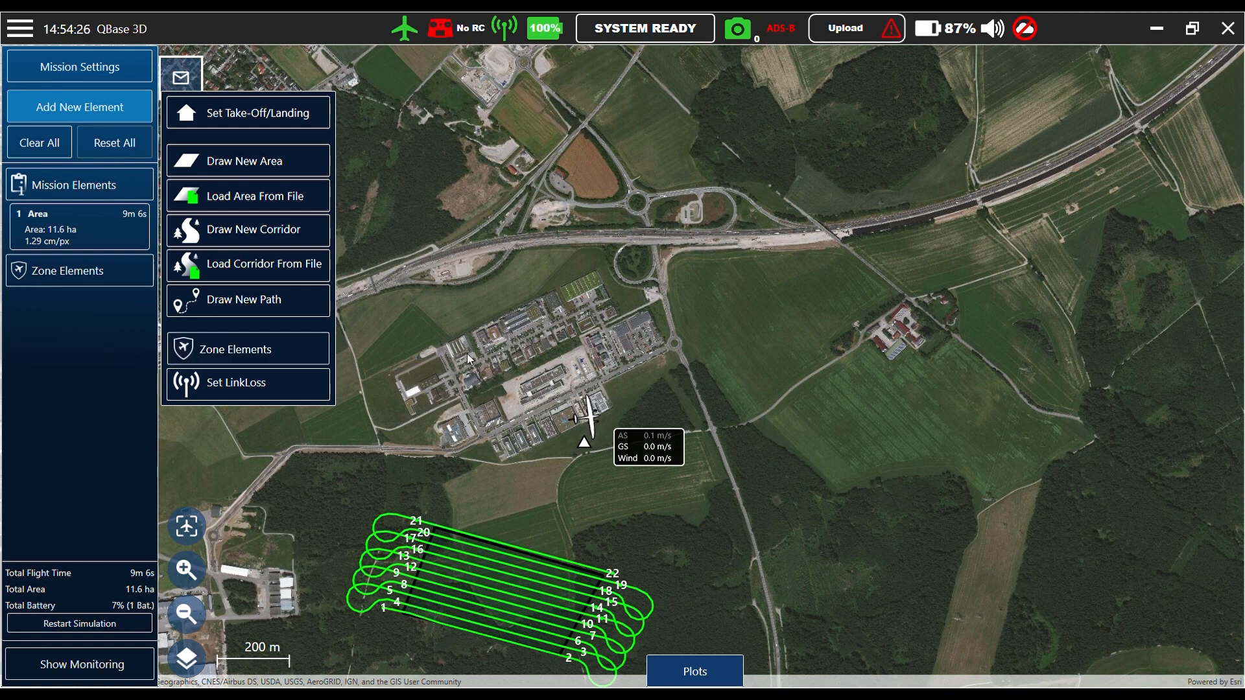
Add a take-off/landing point and place it exactly on the aircraft's current position beside the buildings.
{"action": "left_click", "coordinate": [243, 120]}
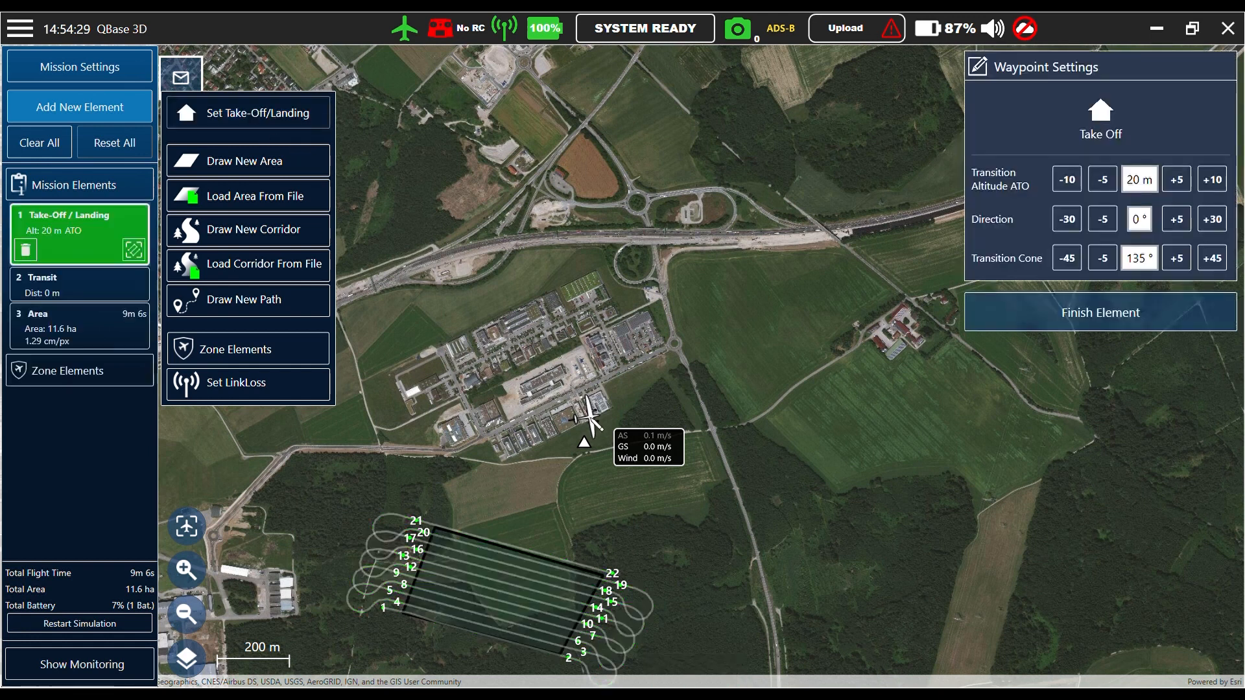
{"action": "left_click", "coordinate": [592, 416]}
{"action": "scroll", "coordinate": [600, 418], "scroll_direction": "up", "scroll_amount": 2}
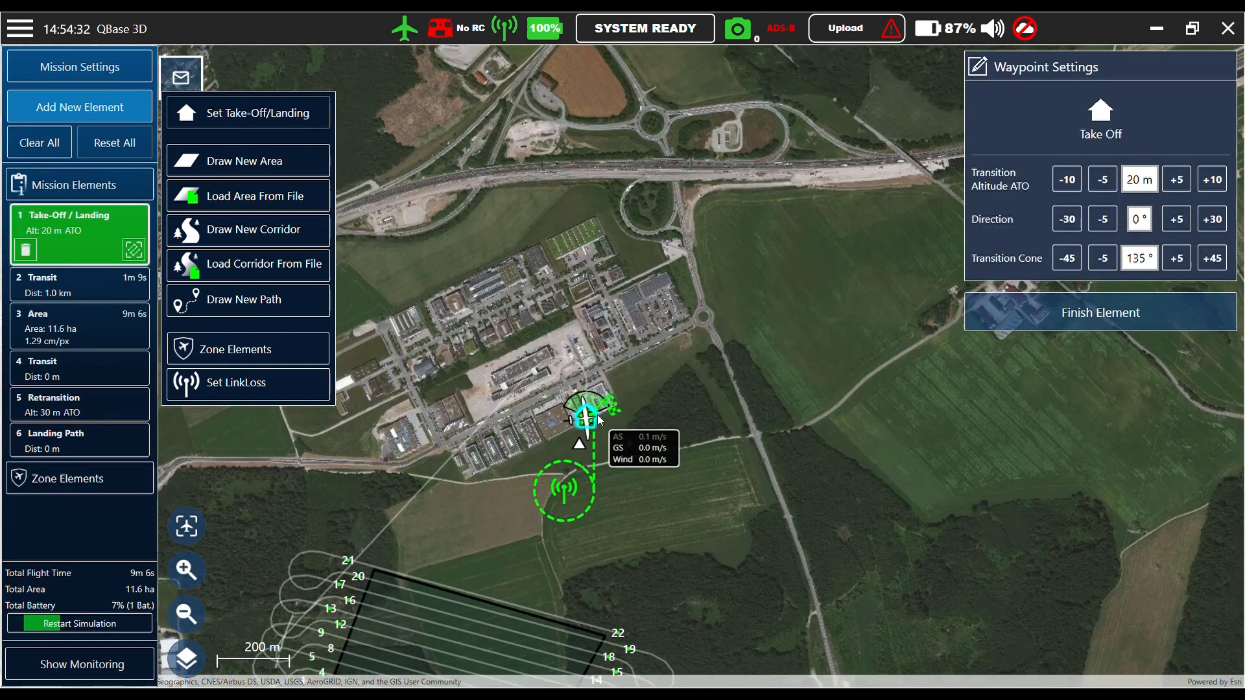
{"action": "scroll", "coordinate": [587, 418], "scroll_direction": "up", "scroll_amount": 1}
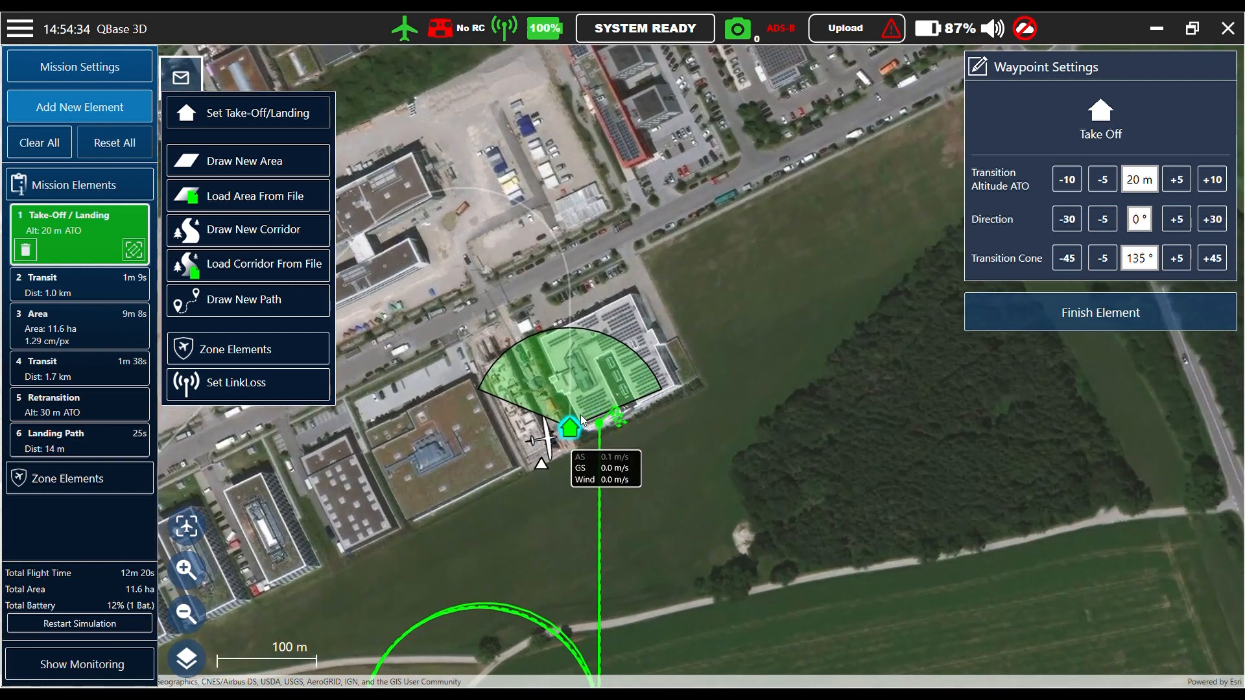
{"action": "left_click_drag", "start_coordinate": [574, 428], "coordinate": [544, 439]}
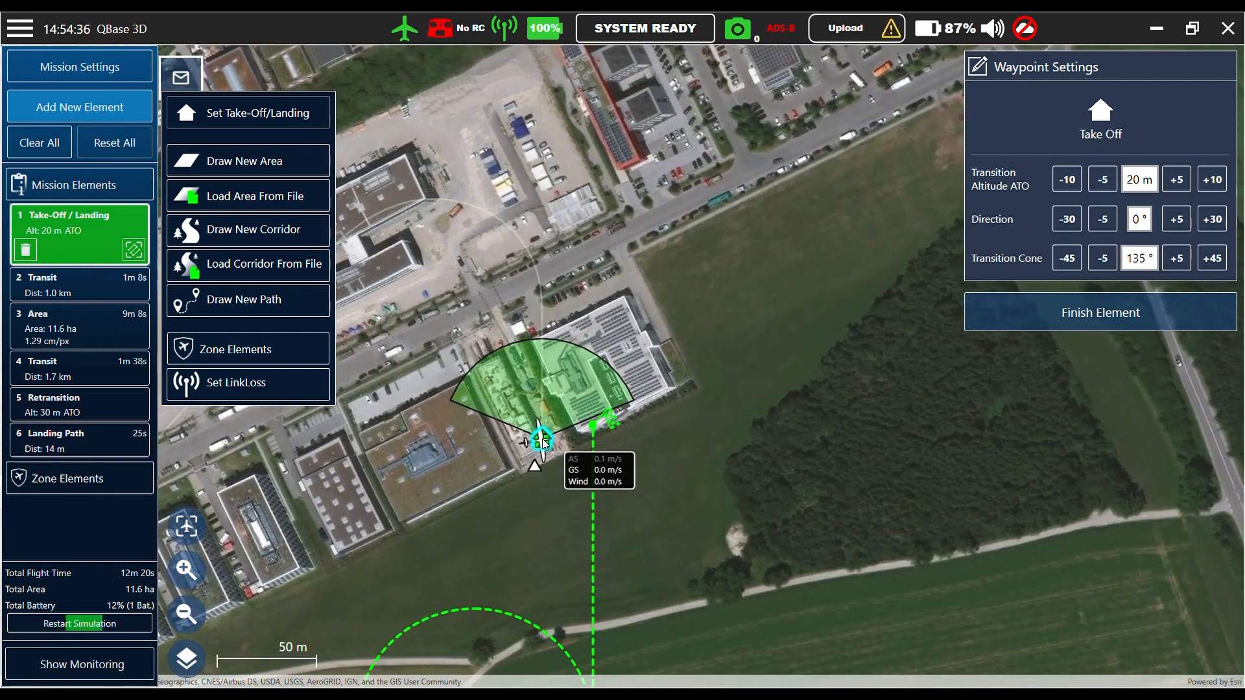
Set the take-off direction to 125° so that the transition cone points over the open field.
{"action": "left_click", "coordinate": [1177, 220]}
{"action": "left_click", "coordinate": [1177, 220]}
{"action": "left_click", "coordinate": [1177, 220]}
{"action": "left_click", "coordinate": [1178, 220]}
{"action": "left_click", "coordinate": [1177, 220]}
{"action": "left_click", "coordinate": [1177, 220]}
{"action": "left_click", "coordinate": [1177, 220]}
{"action": "left_click", "coordinate": [1177, 220]}
{"action": "left_click", "coordinate": [1177, 220]}
{"action": "left_click", "coordinate": [1177, 220]}
{"action": "left_click", "coordinate": [1177, 220]}
{"action": "left_click", "coordinate": [1178, 220]}
{"action": "left_click", "coordinate": [1177, 220]}
{"action": "left_click", "coordinate": [1177, 219]}
{"action": "left_click", "coordinate": [1177, 220]}
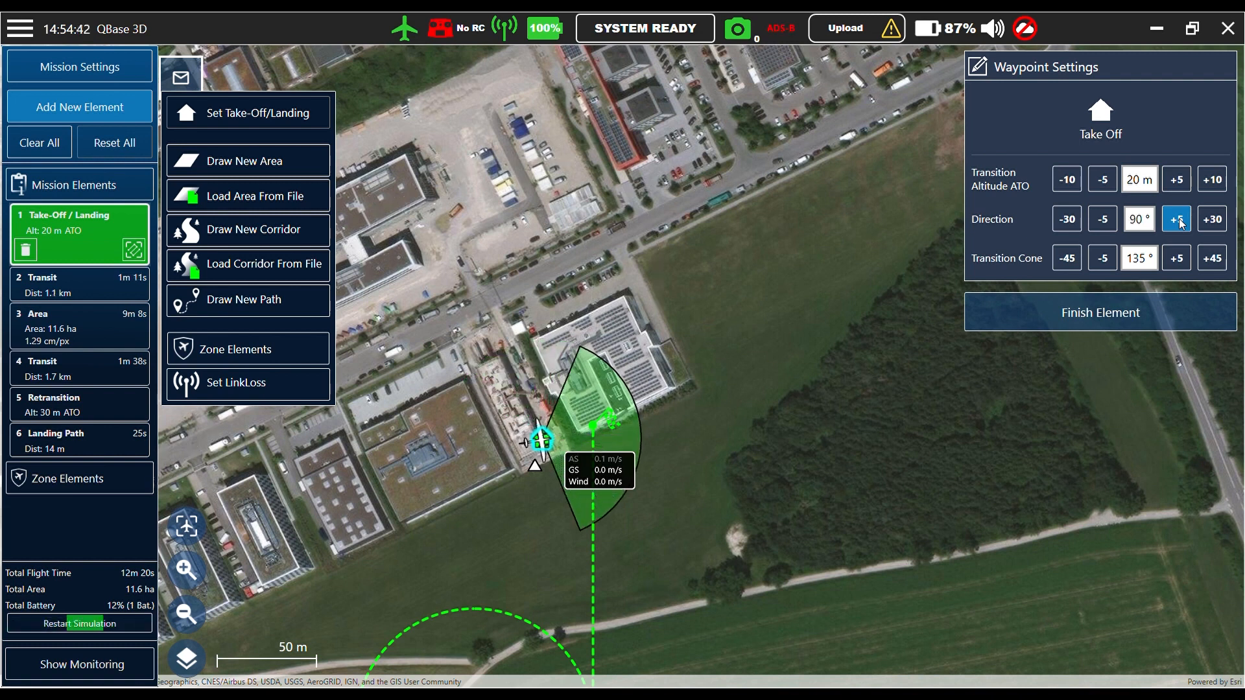
{"action": "left_click", "coordinate": [1177, 220]}
{"action": "left_click", "coordinate": [1177, 220]}
{"action": "left_click", "coordinate": [1177, 220]}
{"action": "left_click", "coordinate": [1177, 220]}
{"action": "left_click", "coordinate": [1177, 220]}
{"action": "left_click", "coordinate": [1177, 220]}
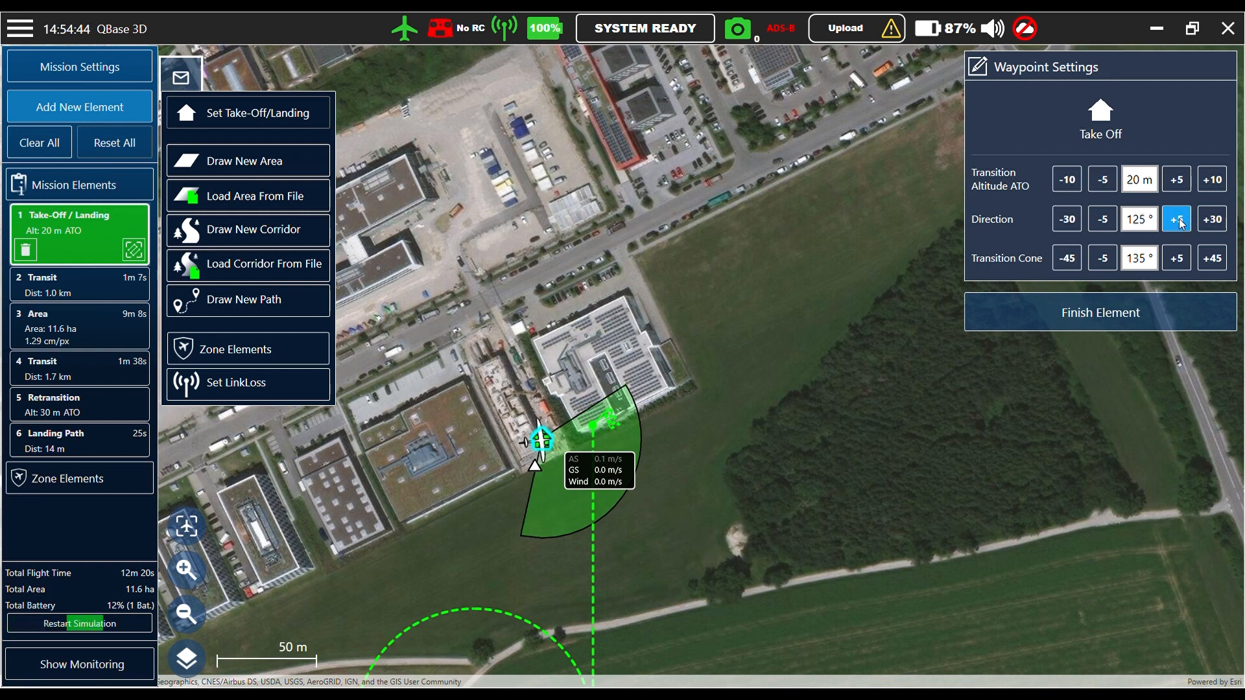
Narrow the transition cone to 90°, set the transition altitude to 10 m and finish the take-off element.
{"action": "left_click", "coordinate": [1094, 262]}
{"action": "left_click", "coordinate": [1097, 263]}
{"action": "left_click", "coordinate": [1097, 263]}
{"action": "left_click", "coordinate": [1103, 264]}
{"action": "left_click", "coordinate": [1107, 267]}
{"action": "left_click", "coordinate": [1108, 267]}
{"action": "left_click", "coordinate": [1108, 267]}
{"action": "left_click", "coordinate": [1108, 267]}
{"action": "left_click", "coordinate": [1108, 267]}
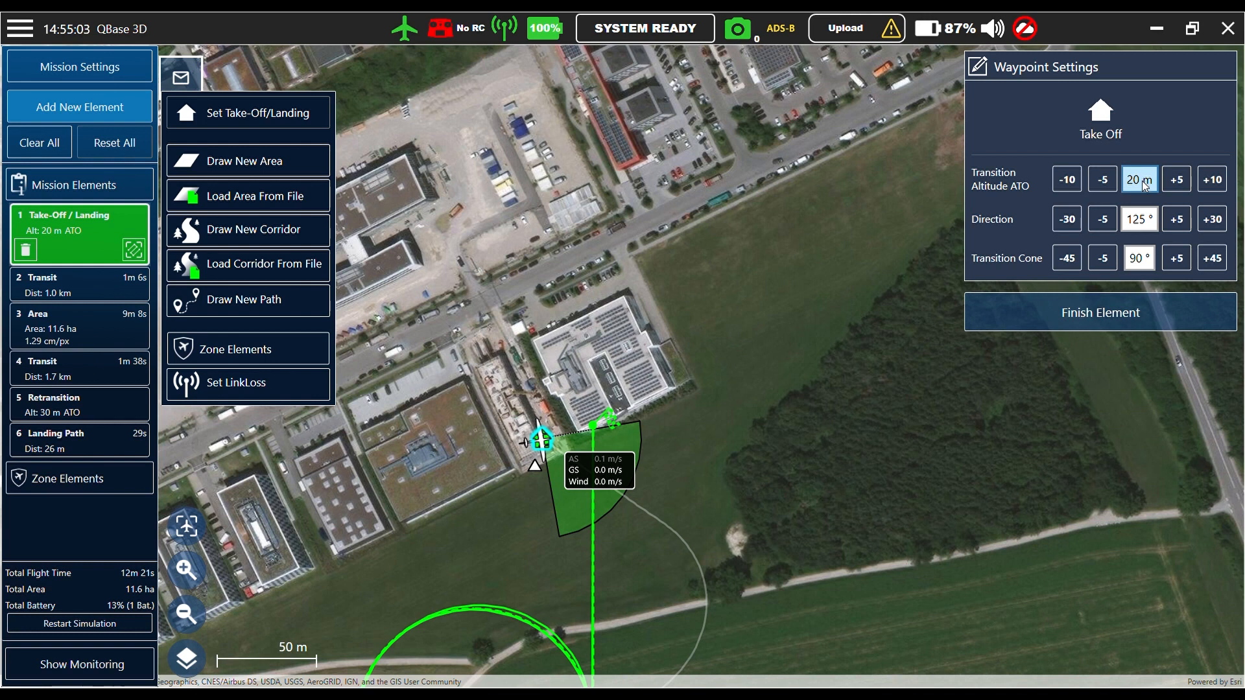
{"action": "left_click", "coordinate": [1067, 180]}
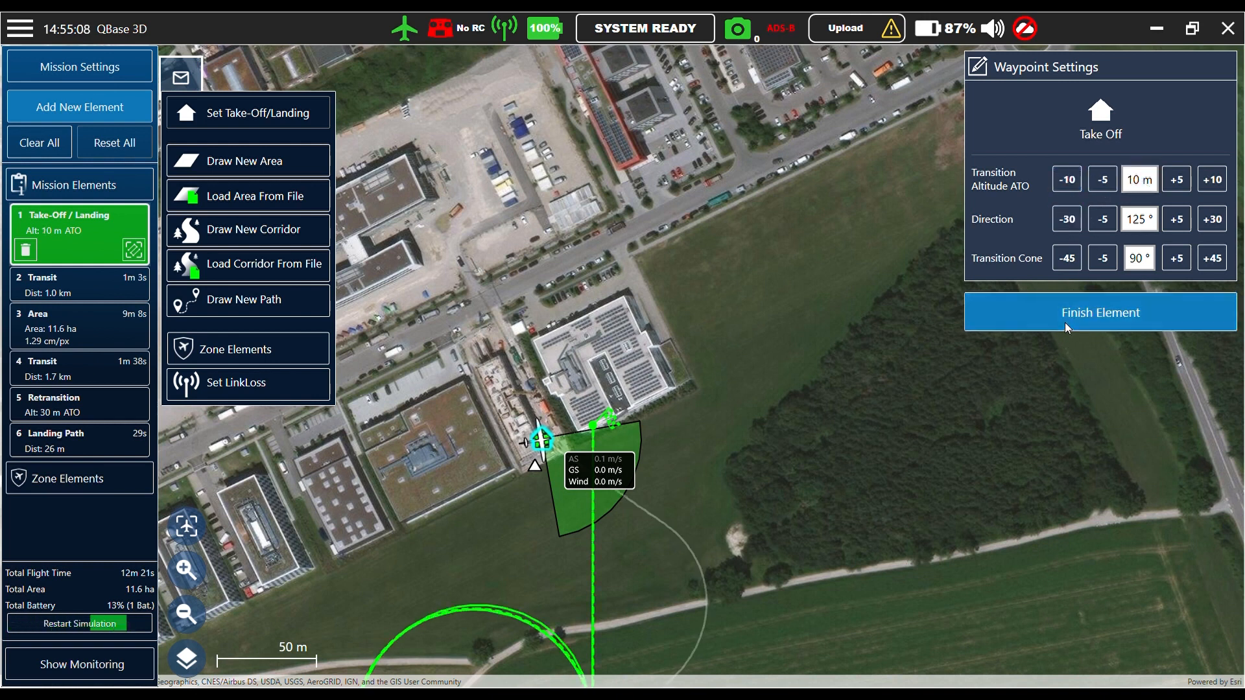
{"action": "left_click", "coordinate": [1065, 322]}
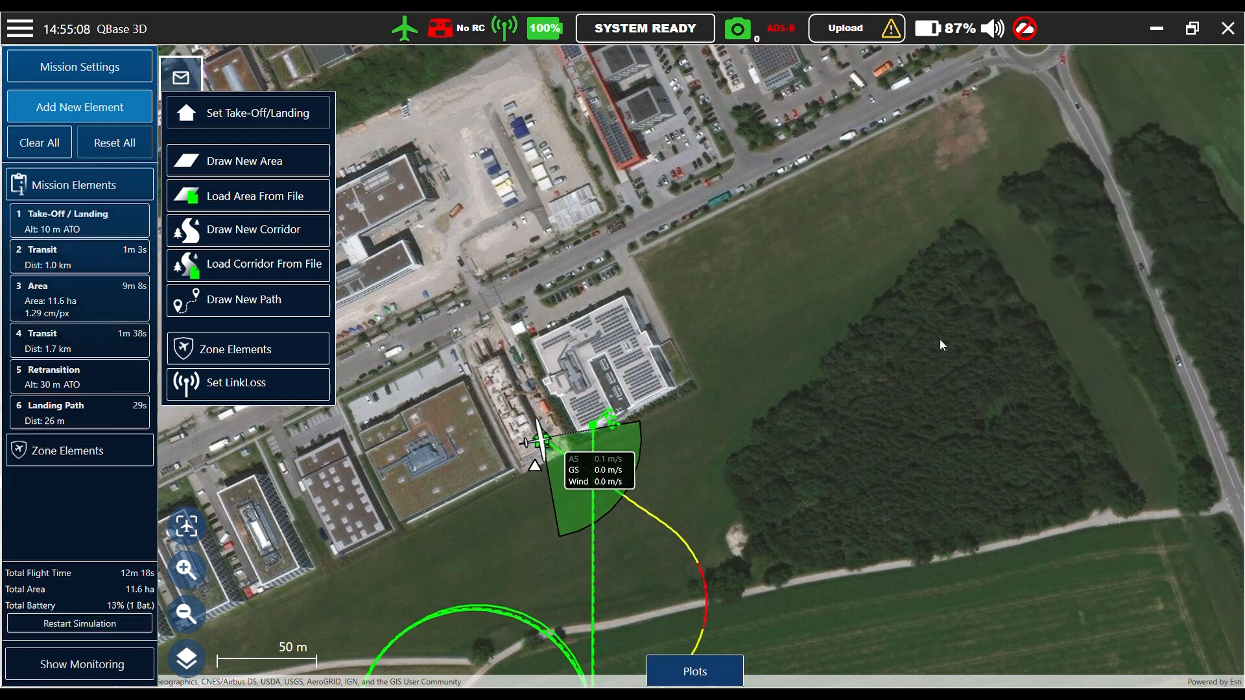
Edit the retransition element and move its point to the open ground just south of the take-off point.
{"action": "left_click", "coordinate": [50, 388]}
{"action": "left_click_drag", "start_coordinate": [598, 428], "coordinate": [527, 489]}
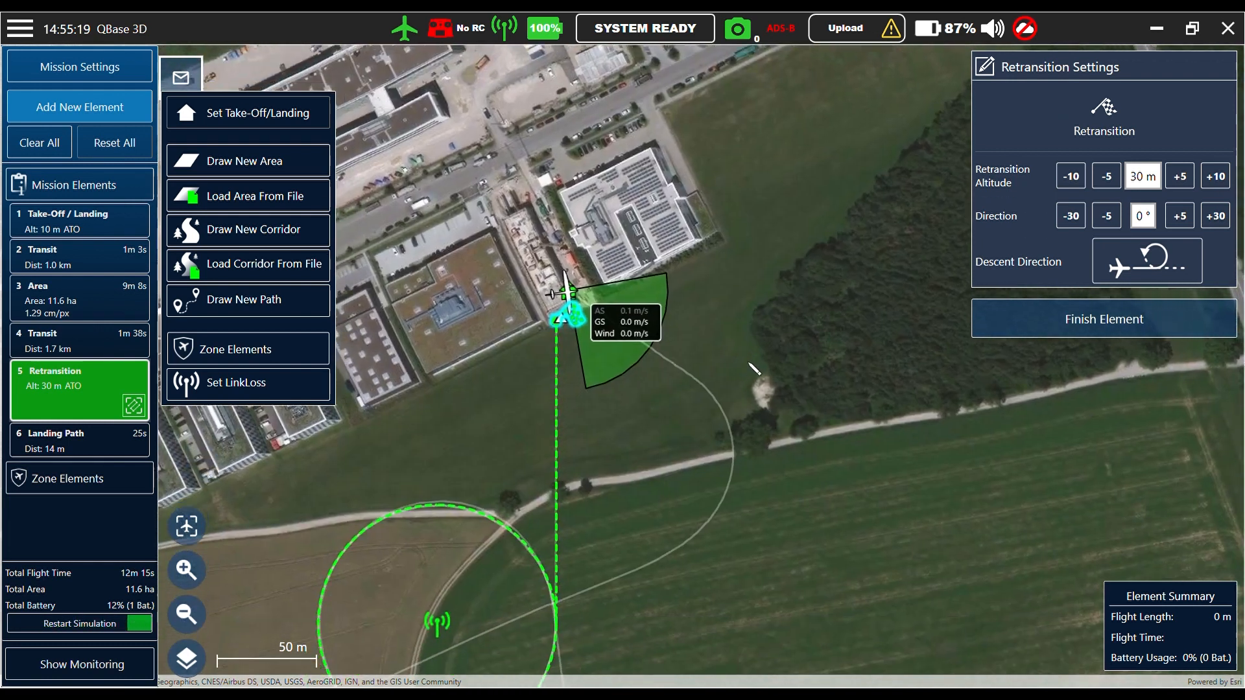
{"action": "left_click_drag", "start_coordinate": [749, 363], "coordinate": [761, 350]}
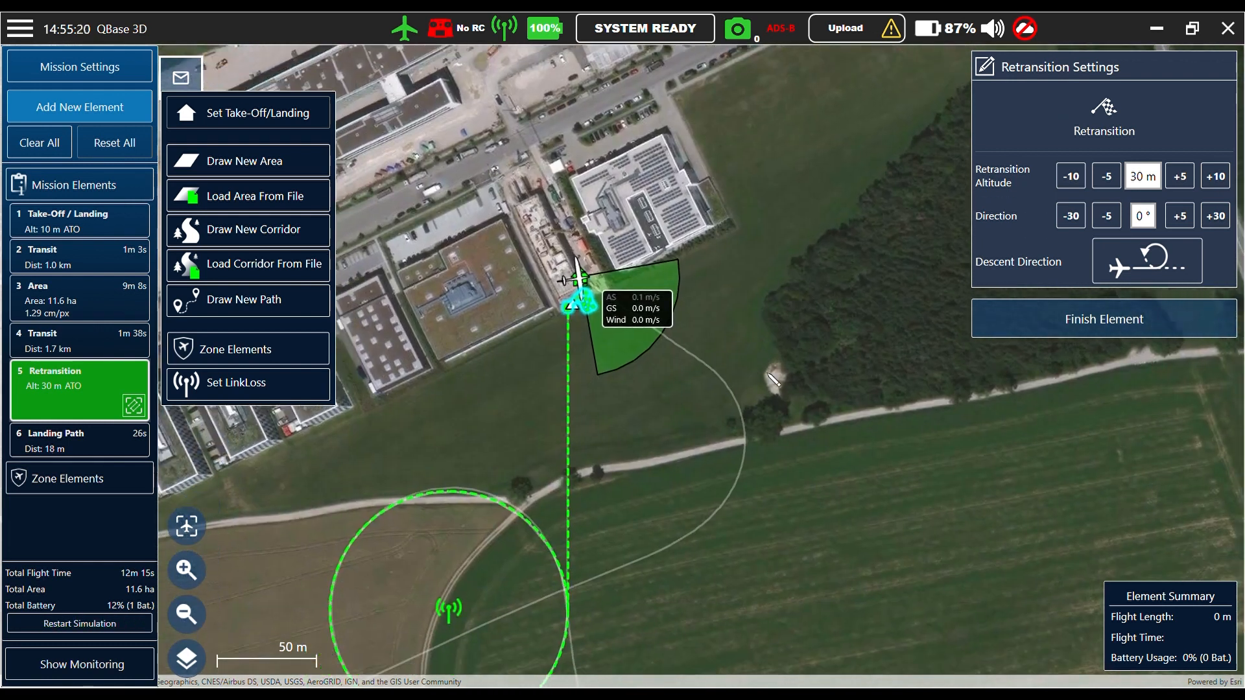
Set the retransition direction to 35°, flip the descent direction to the opposite side and finish the element at 30 m altitude.
{"action": "left_click", "coordinate": [1107, 216]}
{"action": "left_click", "coordinate": [1177, 218]}
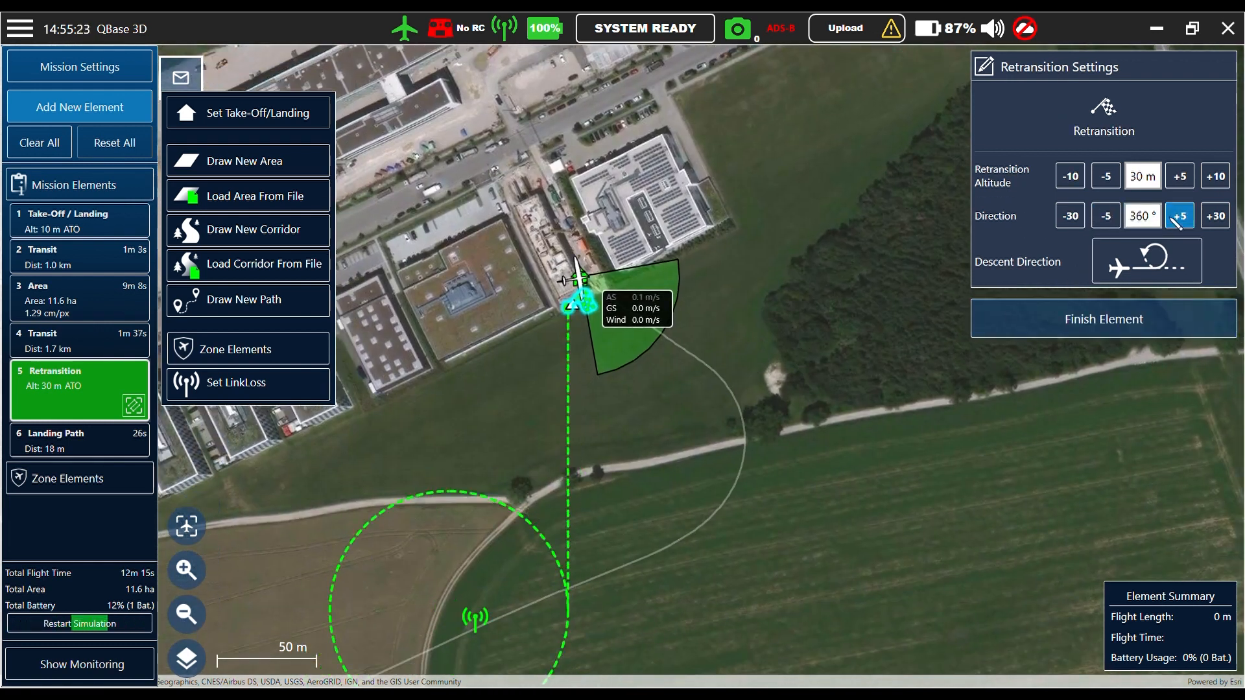
{"action": "left_click", "coordinate": [1177, 218]}
{"action": "left_click", "coordinate": [1177, 218]}
{"action": "left_click", "coordinate": [1178, 217]}
{"action": "left_click", "coordinate": [1177, 218]}
{"action": "left_click", "coordinate": [1178, 218]}
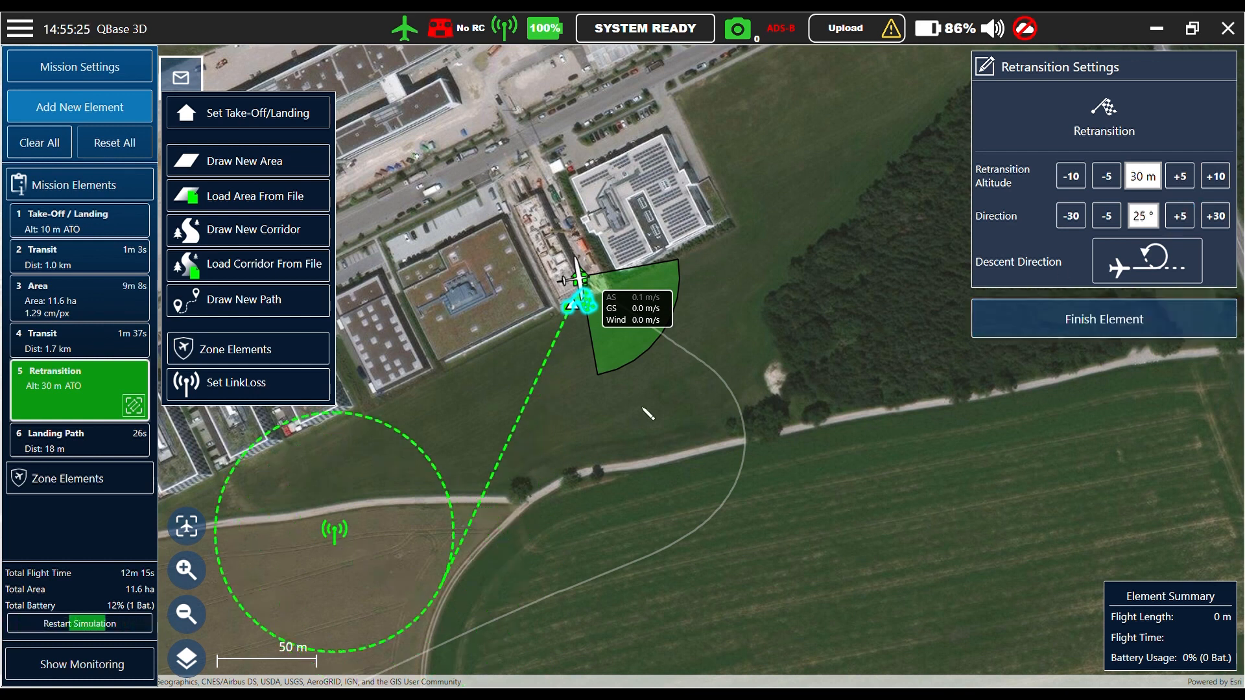
{"action": "left_click", "coordinate": [1132, 274]}
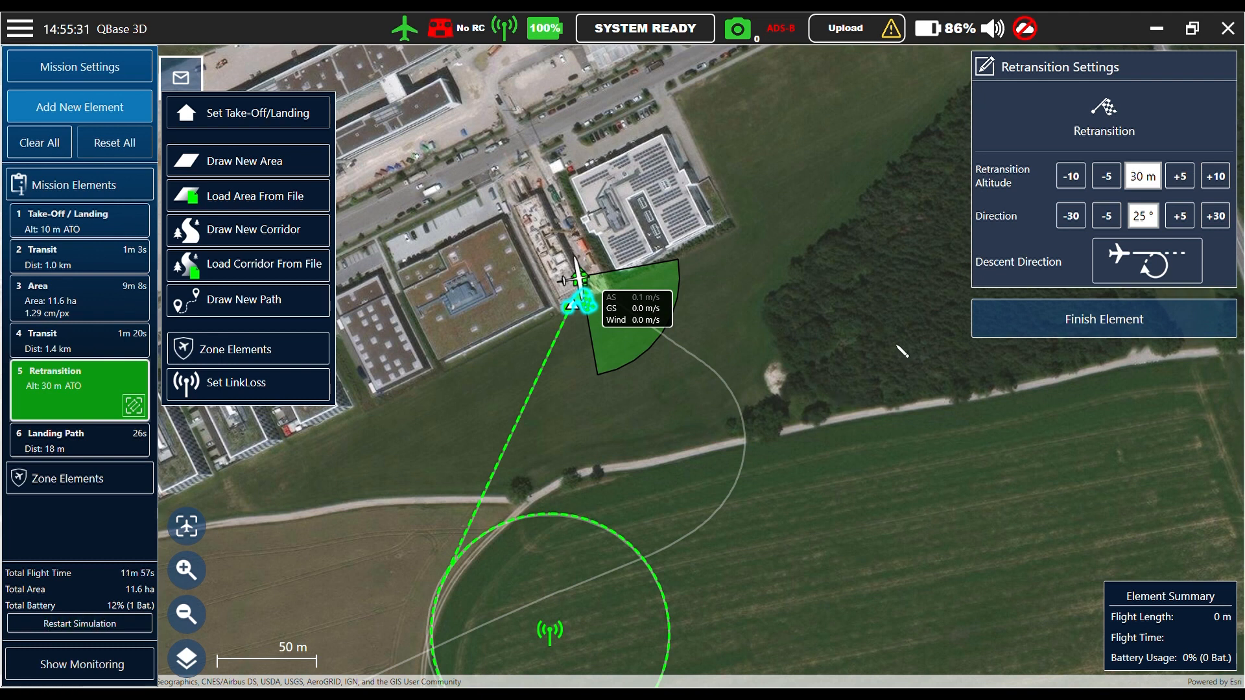
{"action": "left_click", "coordinate": [1107, 216]}
{"action": "left_click", "coordinate": [1187, 219]}
{"action": "left_click", "coordinate": [1186, 219]}
{"action": "left_click", "coordinate": [1186, 219]}
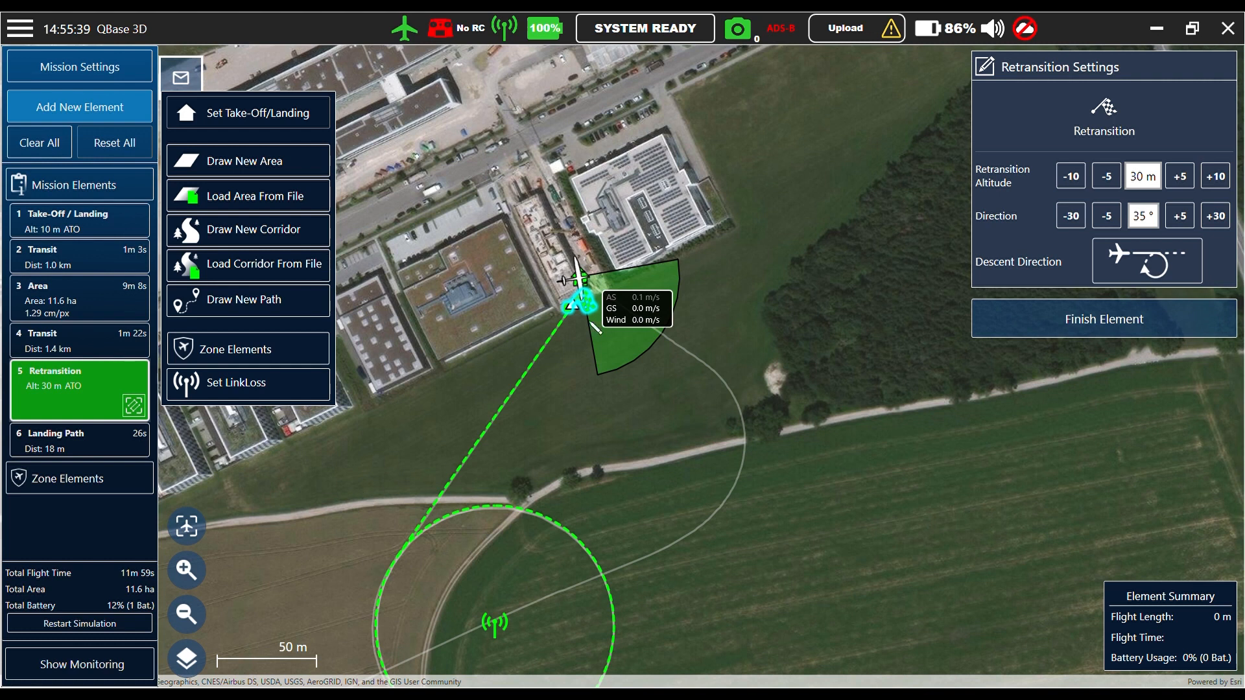
{"action": "left_click", "coordinate": [1115, 187]}
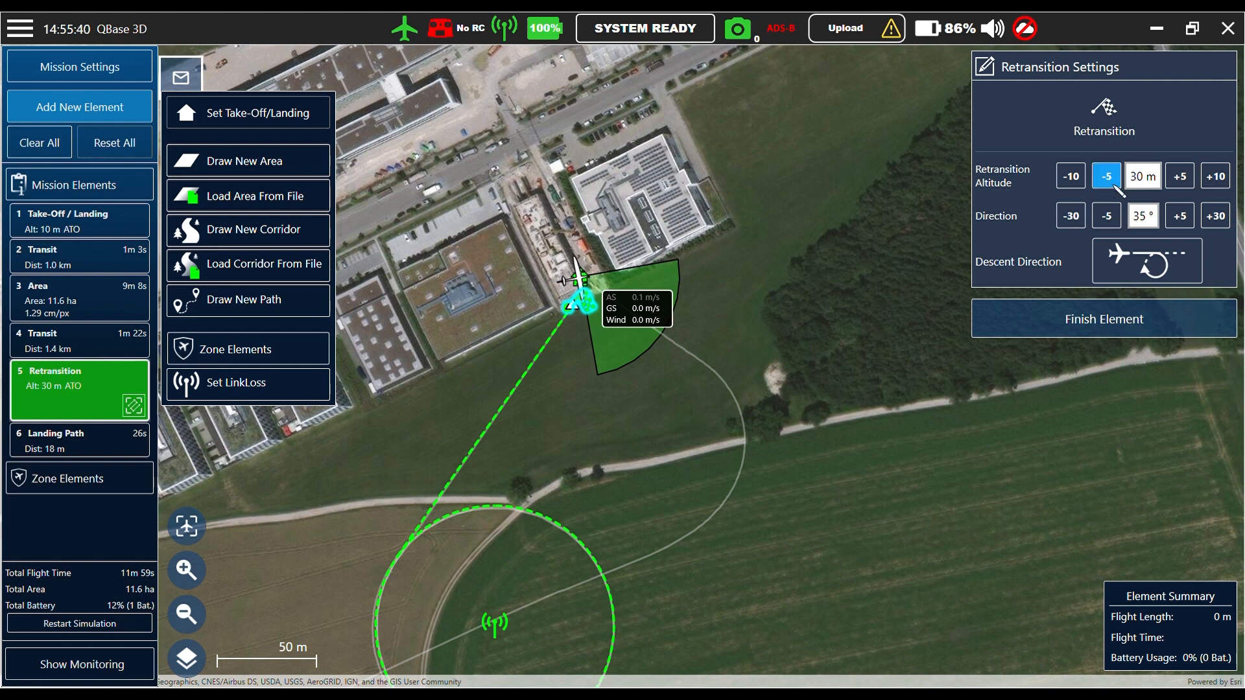
{"action": "left_click", "coordinate": [1089, 320]}
{"action": "scroll", "coordinate": [573, 362], "scroll_direction": "down", "scroll_amount": 2}
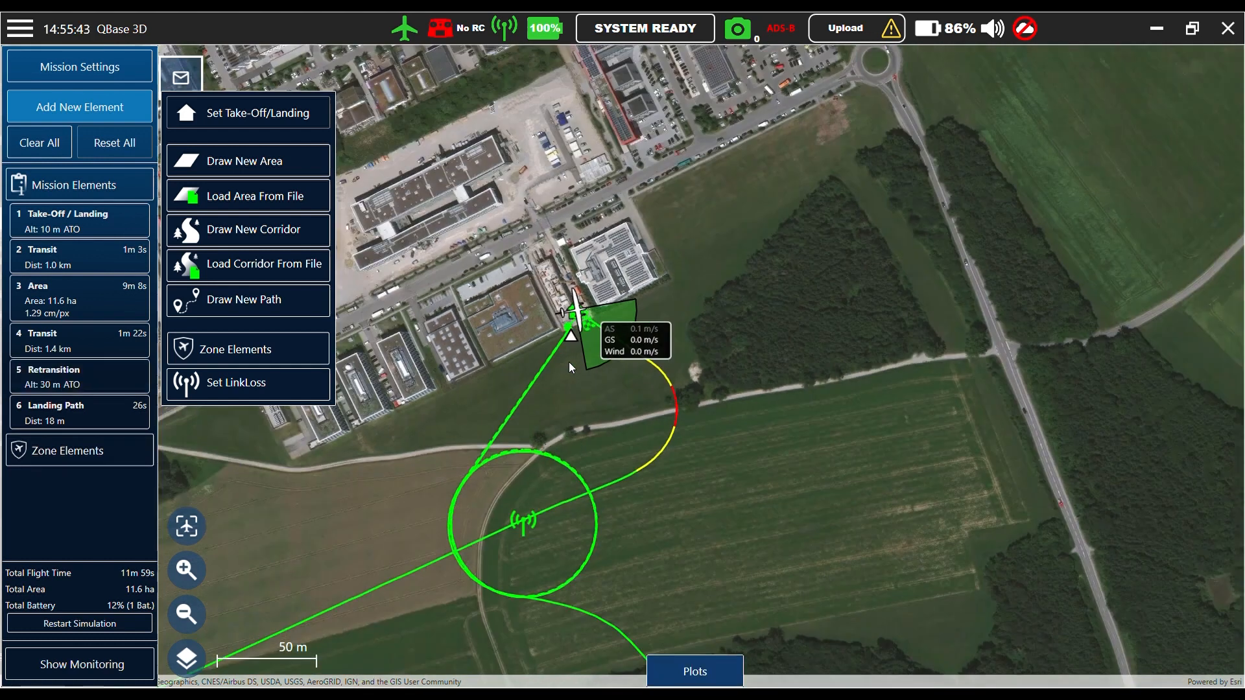
{"action": "left_click_drag", "start_coordinate": [664, 430], "coordinate": [725, 347]}
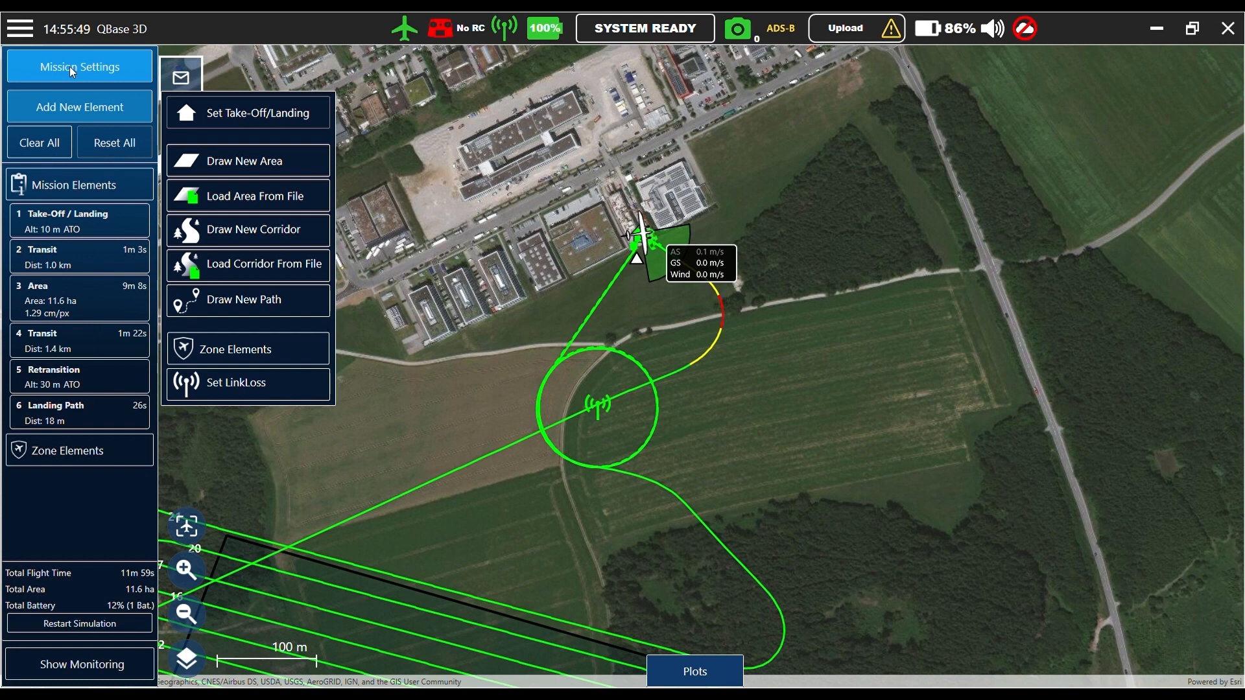
{"action": "scroll", "coordinate": [495, 398], "scroll_direction": "down", "scroll_amount": 1}
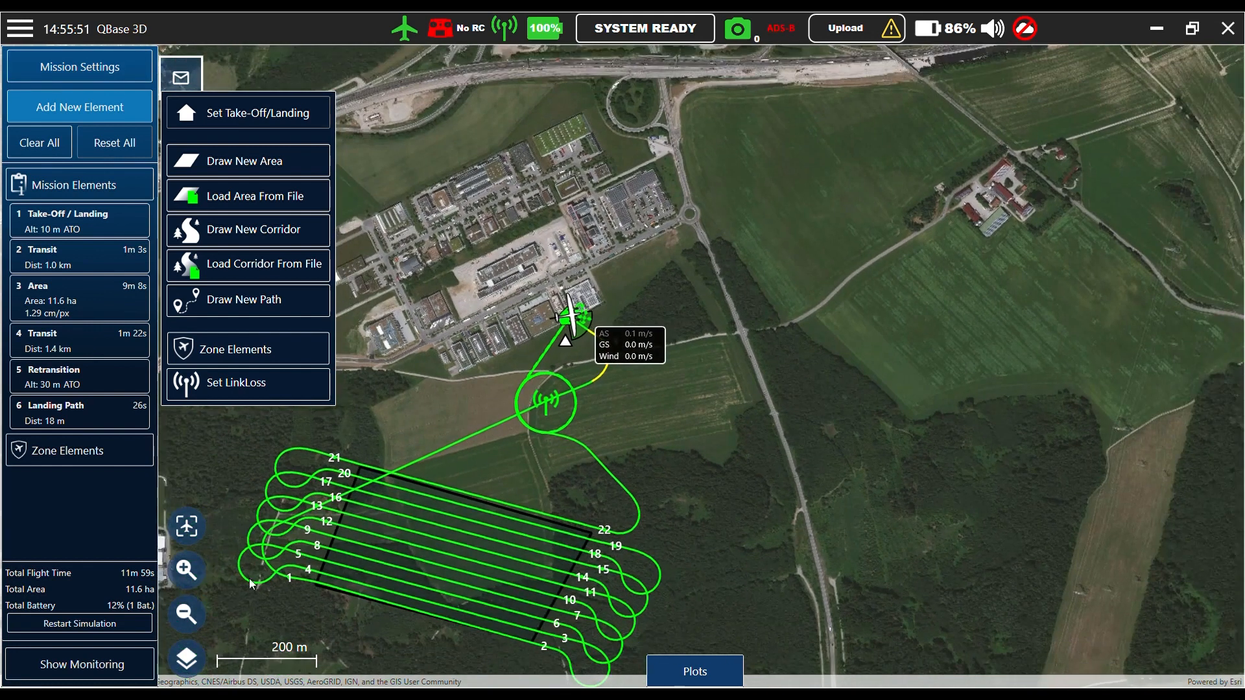
Switch to the mission monitoring view and start the upload to bring up the Flight Plan Check.
{"action": "left_click", "coordinate": [91, 666]}
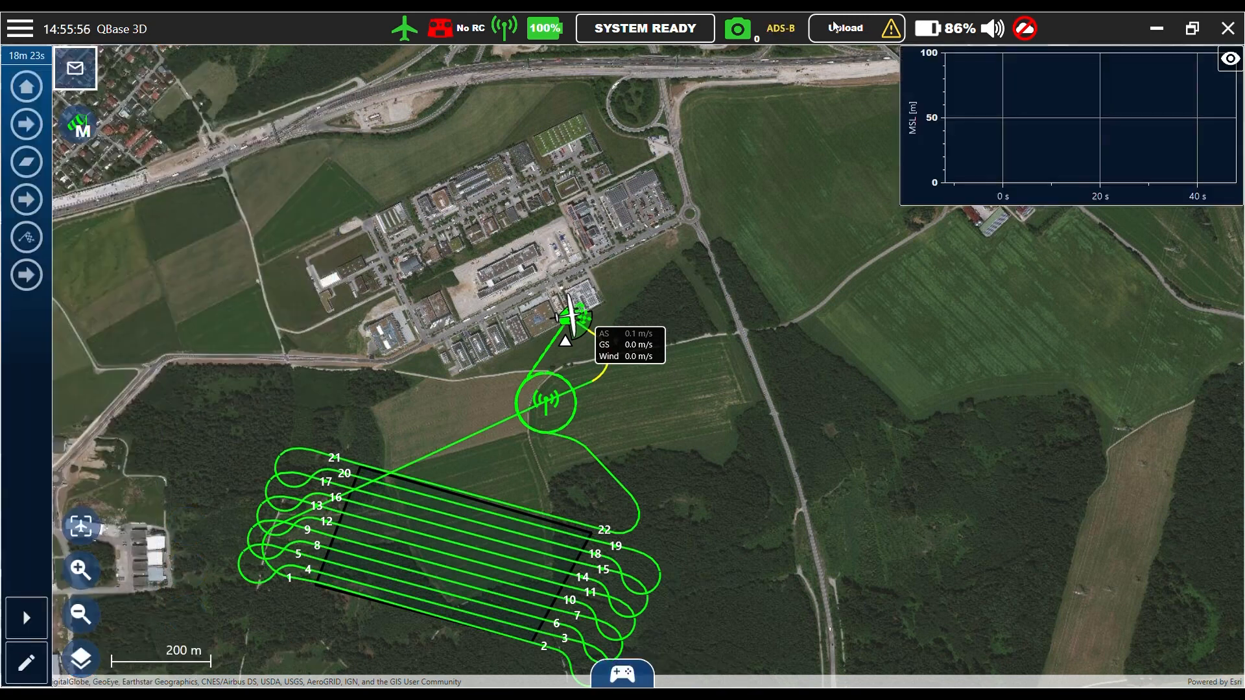
{"action": "left_click", "coordinate": [840, 40]}
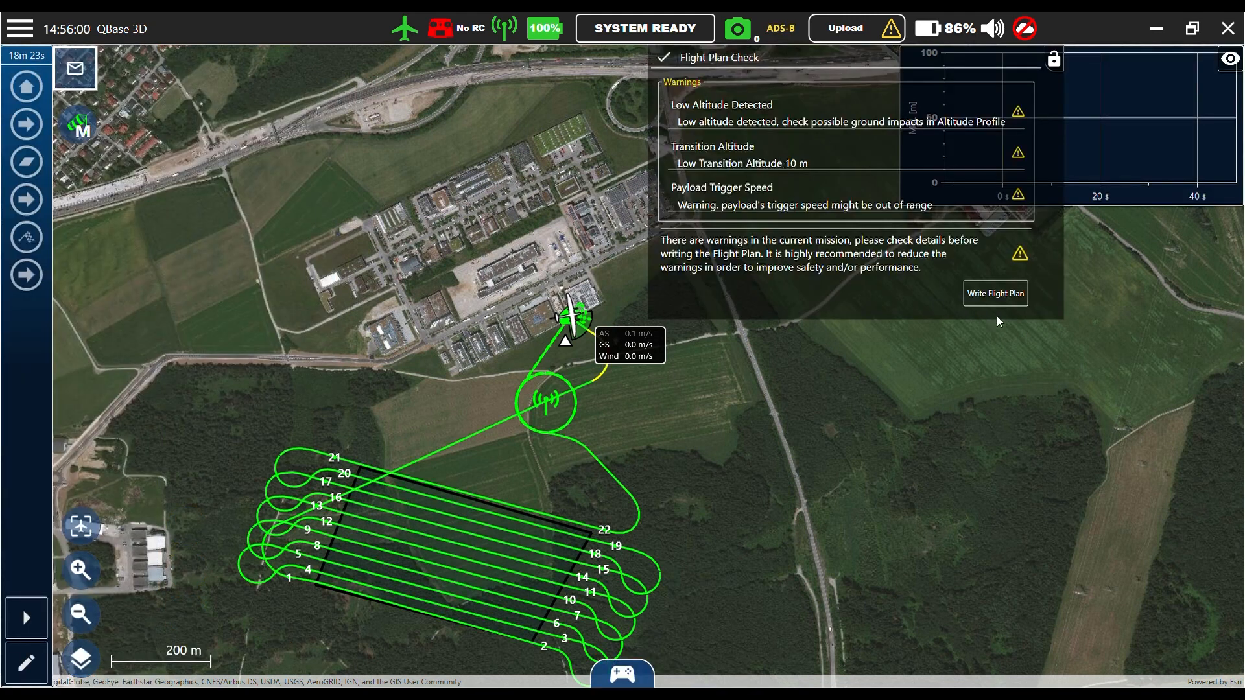
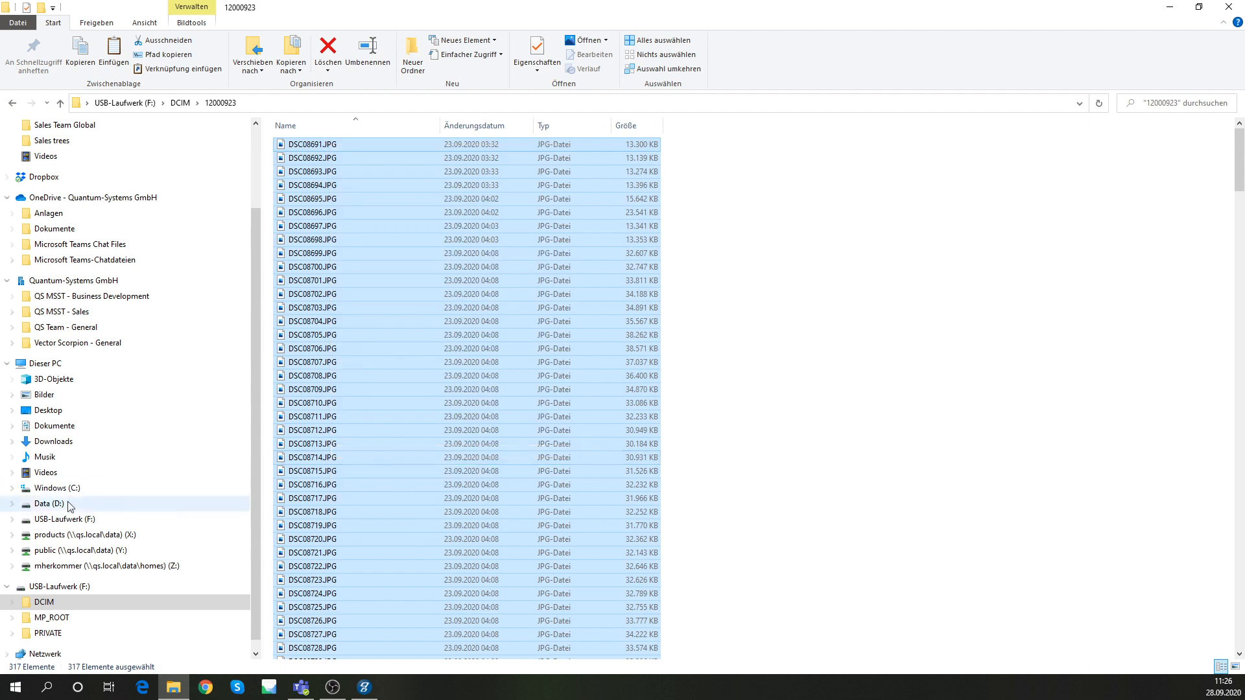
In File Explorer, paste the copied camera images into C:\Datenprozessierung\Trinity F90plus\2020_09_23\03_RX1_Images.
{"action": "left_click", "coordinate": [76, 490]}
{"action": "double_click", "coordinate": [341, 172]}
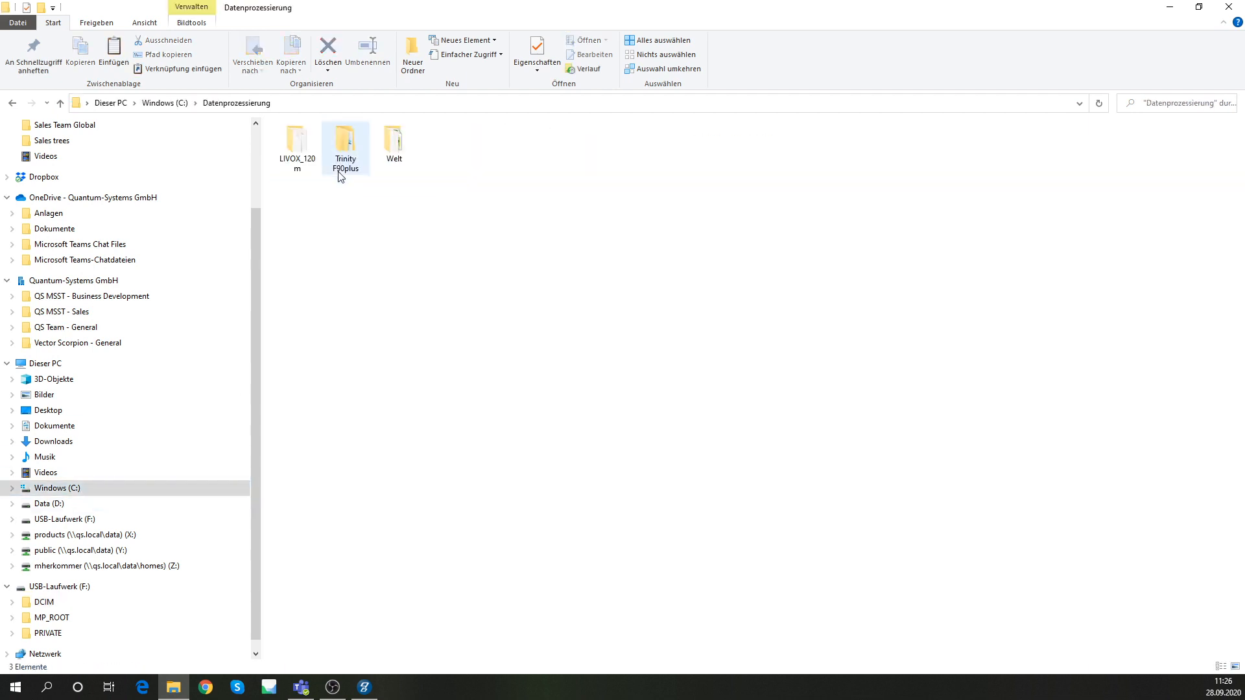
{"action": "double_click", "coordinate": [342, 166]}
{"action": "double_click", "coordinate": [324, 148]}
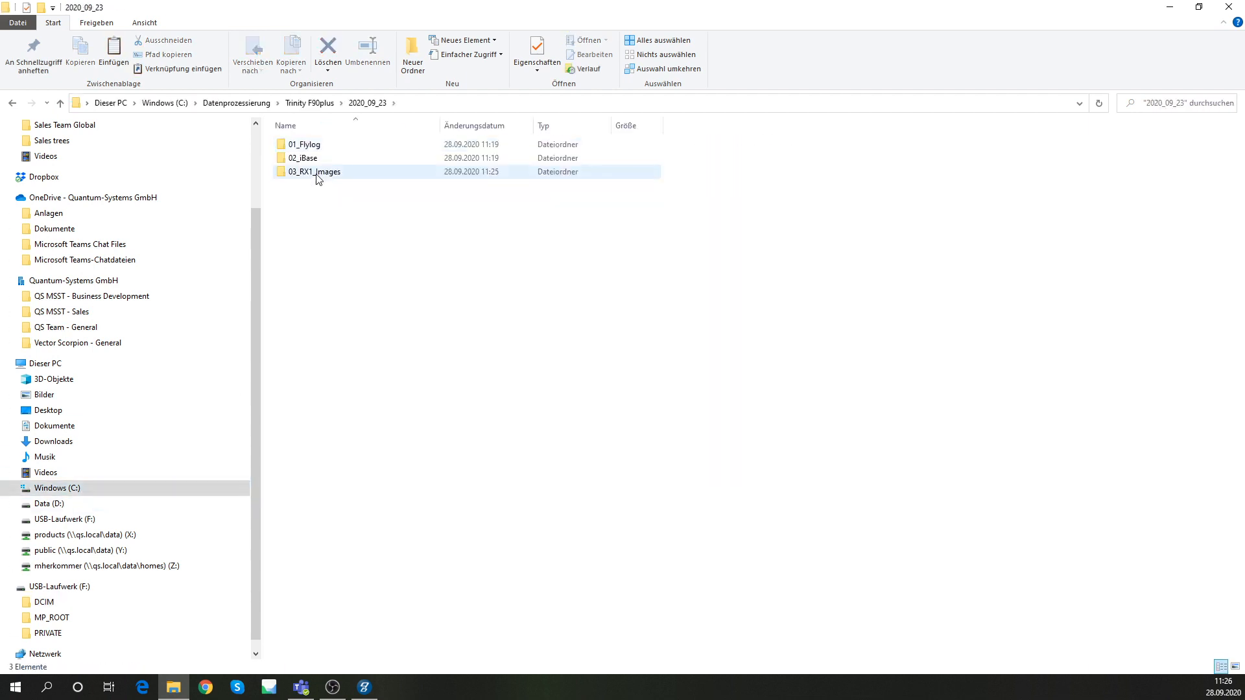
{"action": "double_click", "coordinate": [317, 172]}
{"action": "right_click", "coordinate": [367, 218]}
{"action": "left_click", "coordinate": [413, 308]}
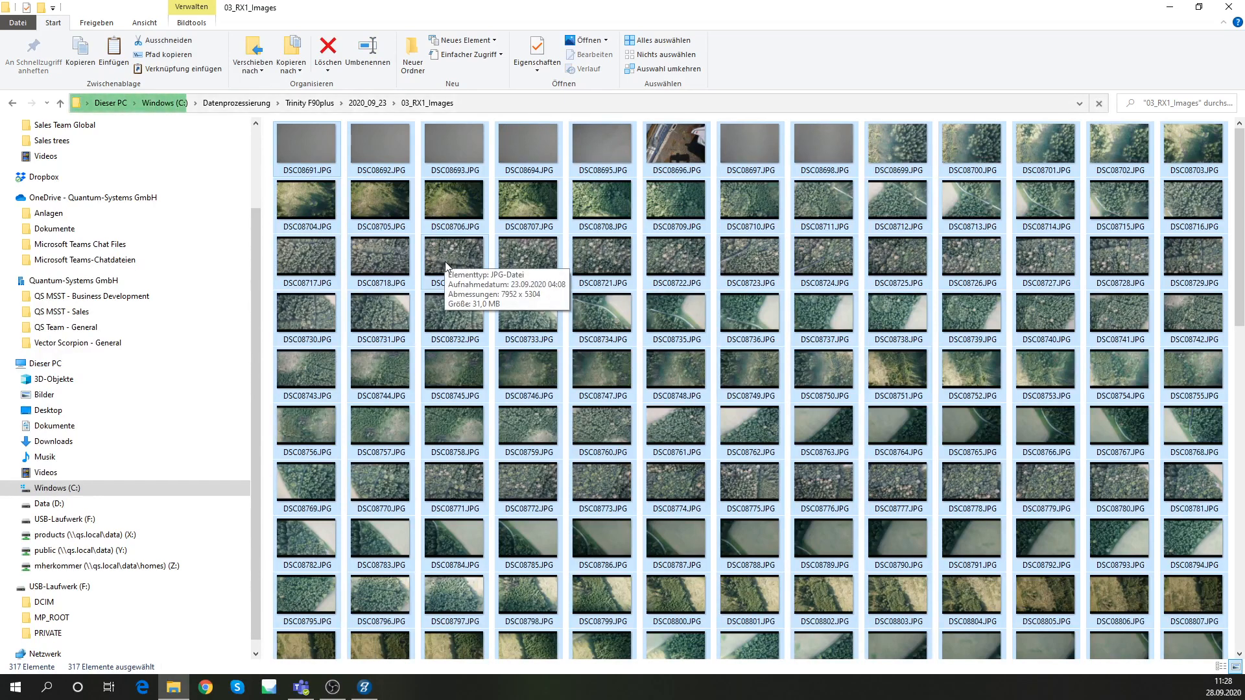
Delete the pre-flight images DSC08691.JPG to DSC08698.JPG from the 03_RX1_Images folder.
{"action": "left_click", "coordinate": [301, 142]}
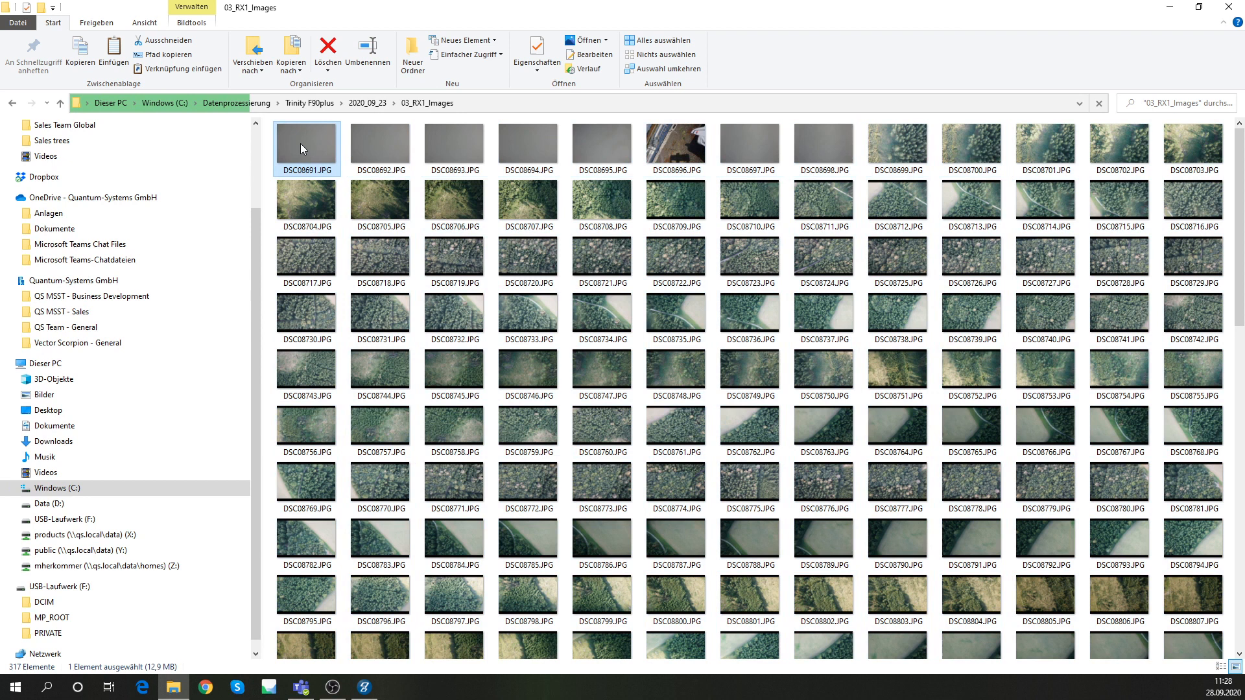
{"action": "left_click", "coordinate": [832, 135], "text": "shift"}
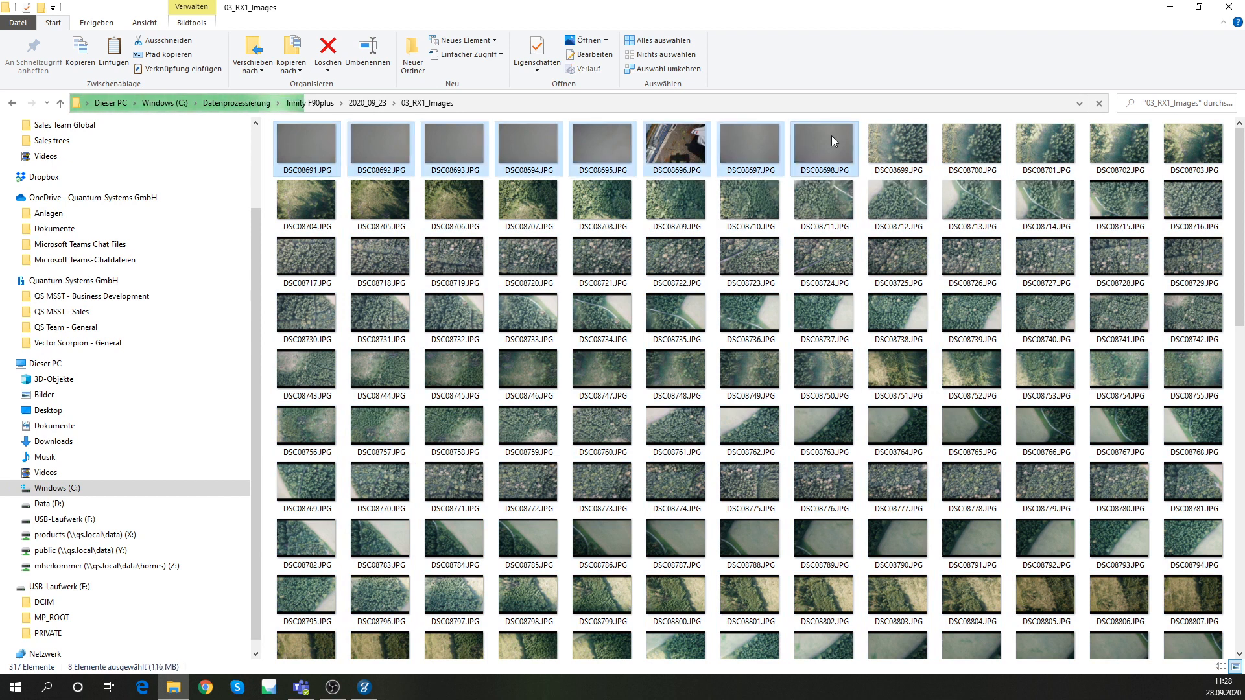
{"action": "key", "text": "Delete"}
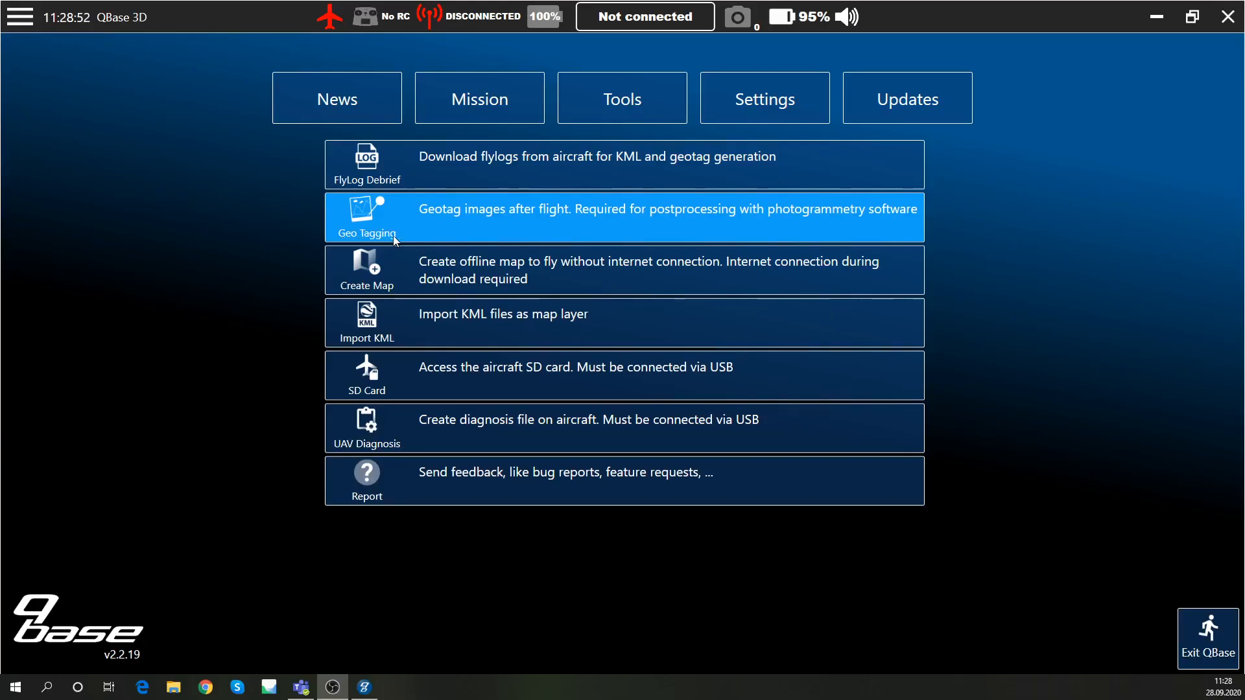
In QBase, open the Geo Tagging tool and load the FlyLog FLY_2054.BIN from the 01_Flylog folder.
{"action": "left_click", "coordinate": [468, 225]}
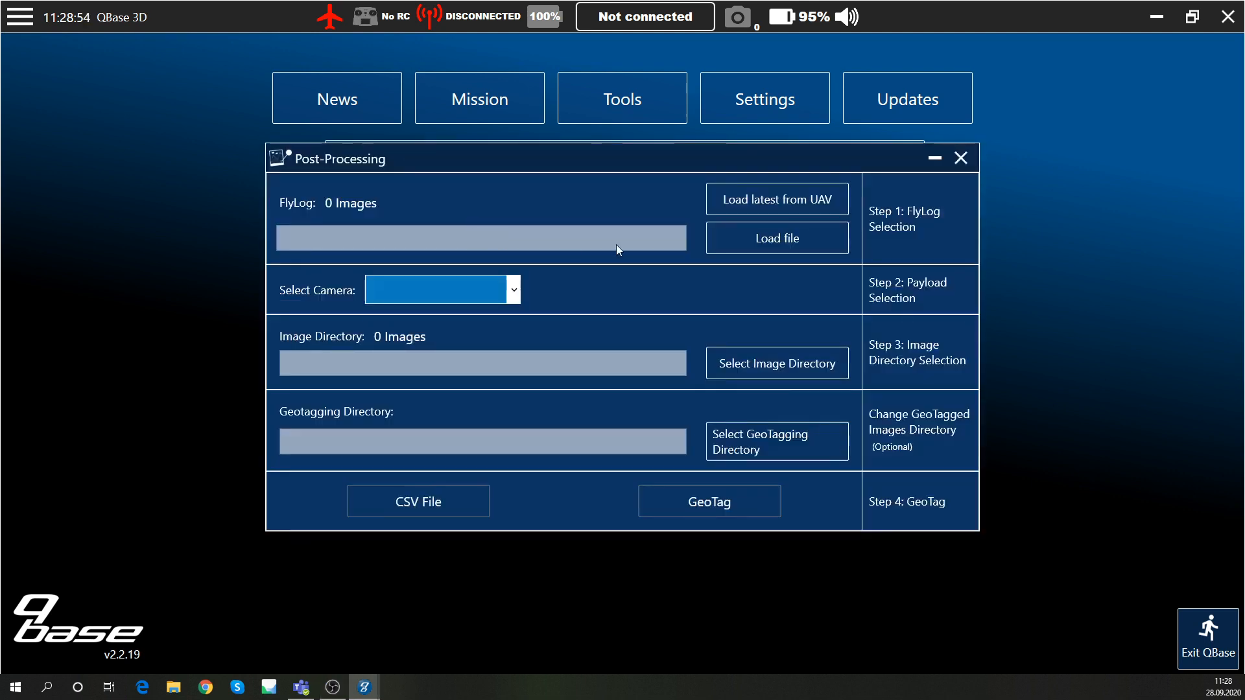
{"action": "left_click", "coordinate": [734, 247]}
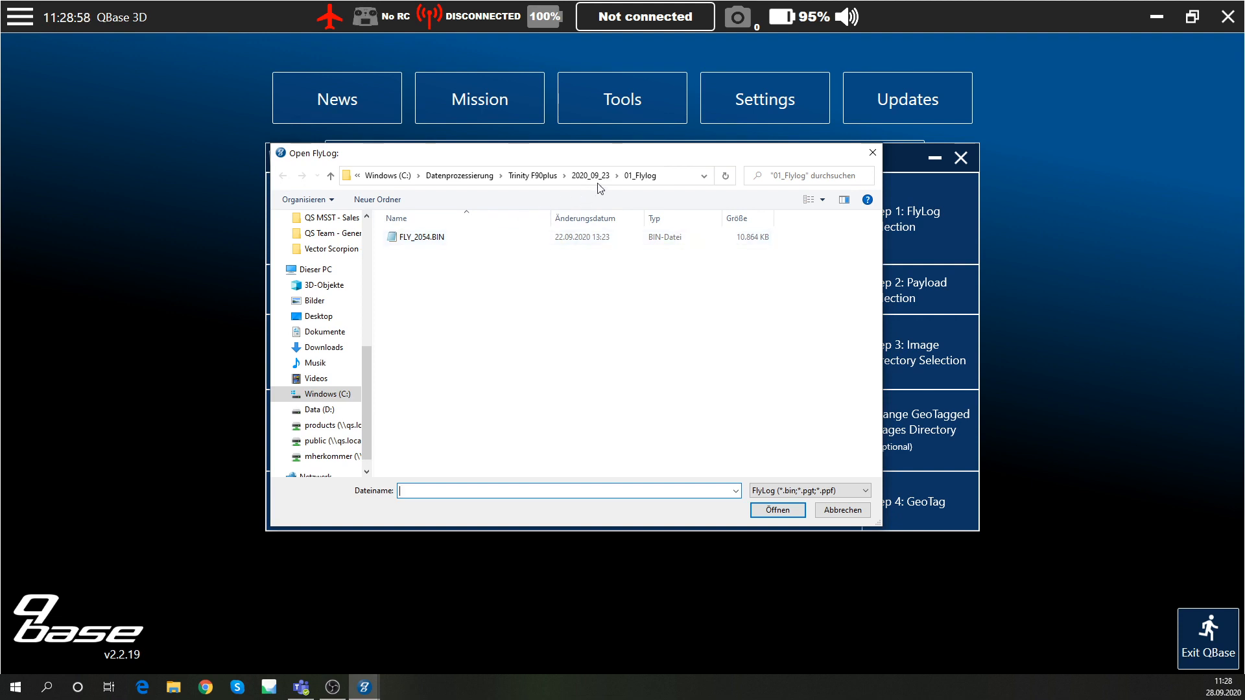
{"action": "left_click", "coordinate": [441, 237]}
{"action": "left_click", "coordinate": [777, 510]}
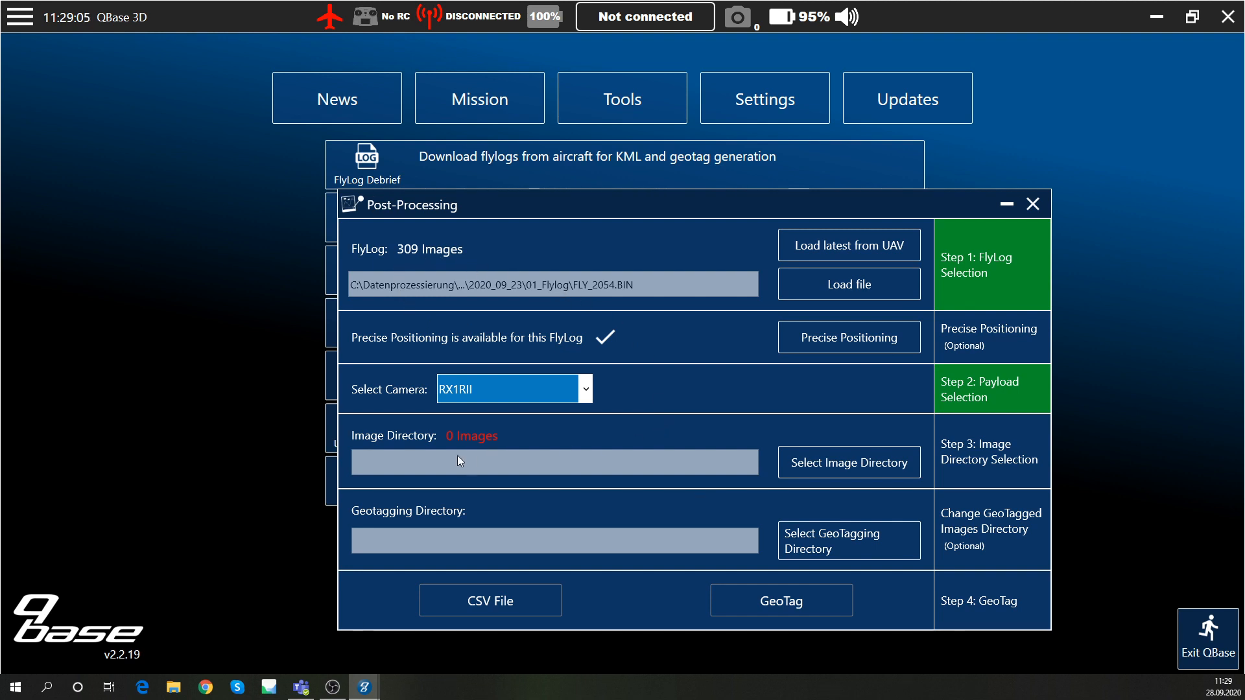
Set the image directory to the 03_RX1_Images folder under Trinity F90plus\2020_09_23.
{"action": "left_click", "coordinate": [826, 472]}
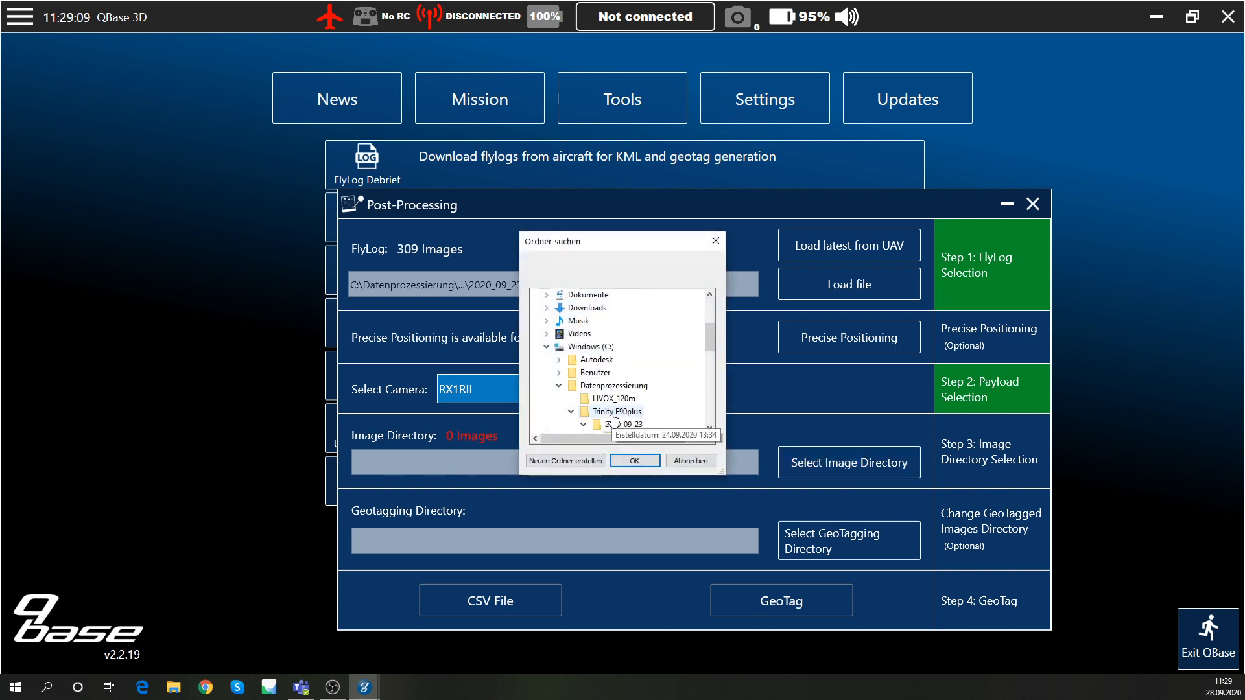
{"action": "left_click", "coordinate": [640, 386]}
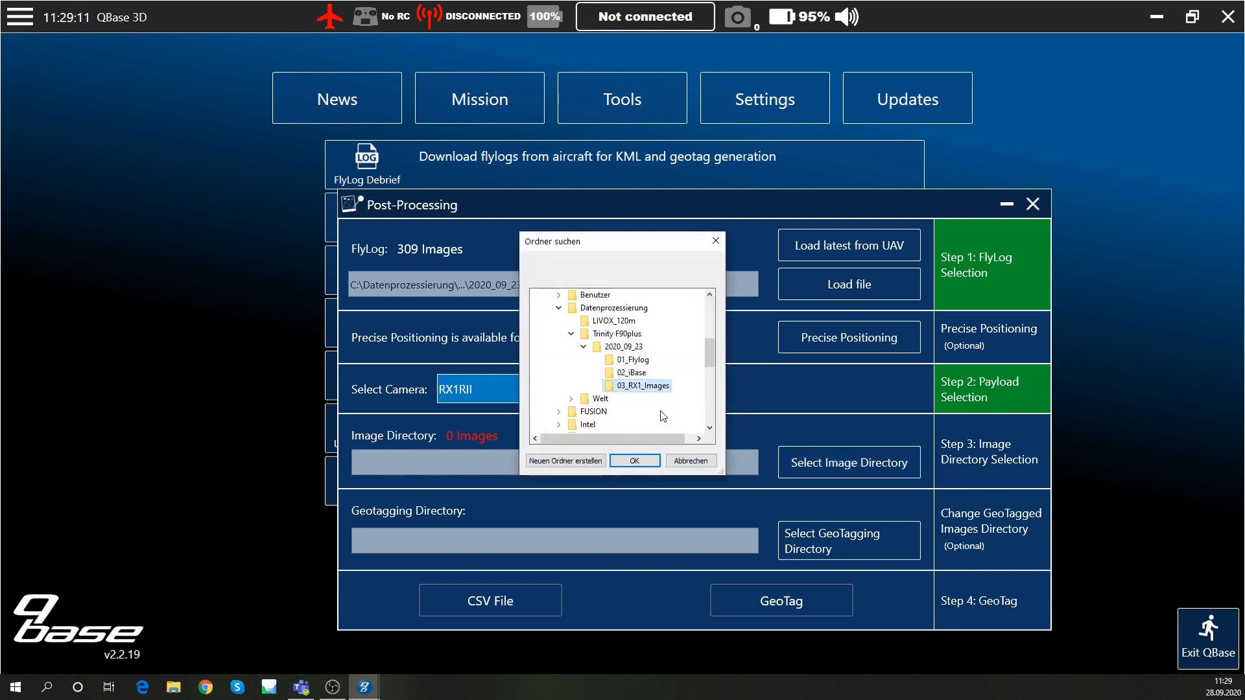
{"action": "left_click", "coordinate": [636, 460]}
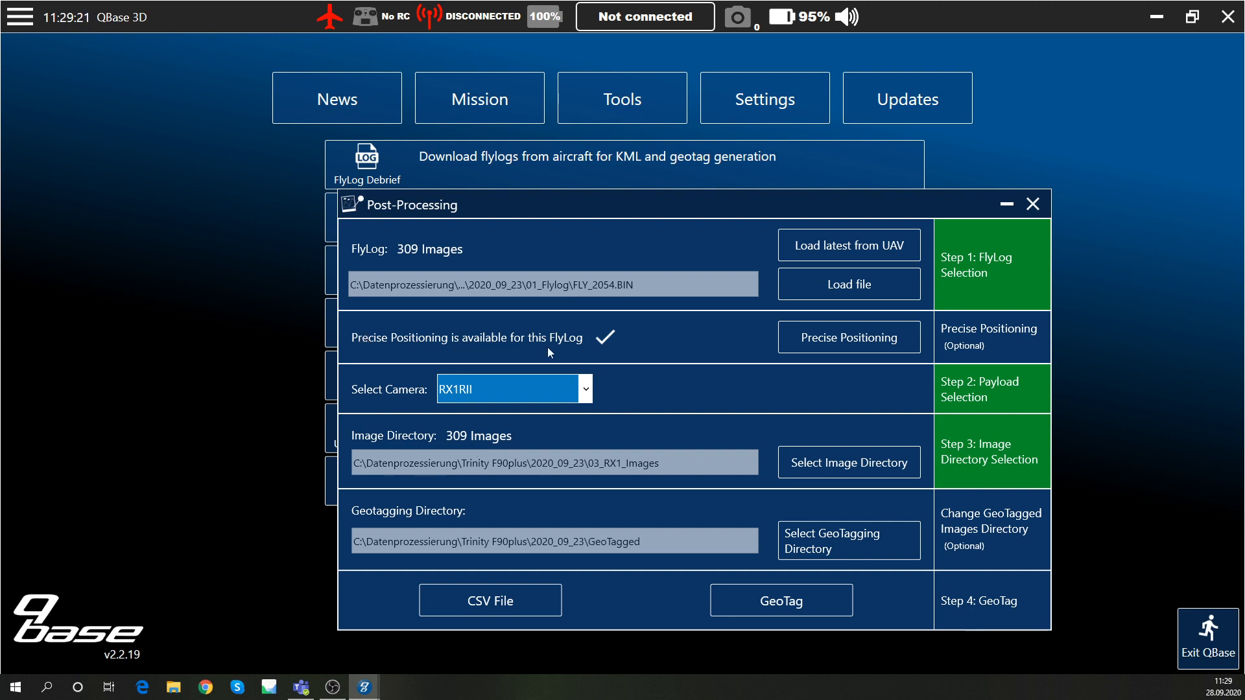
Open Precise Positioning for the FlyLog and add the local reference file QS266N00.20R from the 02_iBase folder.
{"action": "left_click", "coordinate": [803, 340]}
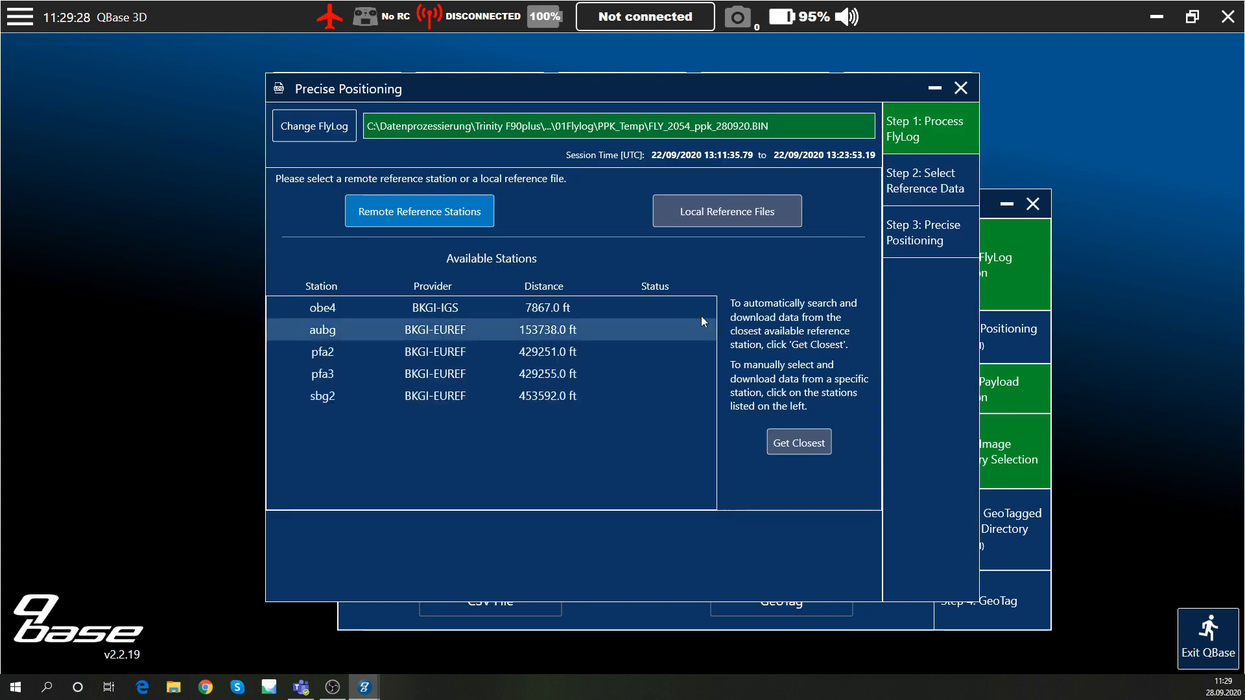
{"action": "left_click", "coordinate": [707, 217]}
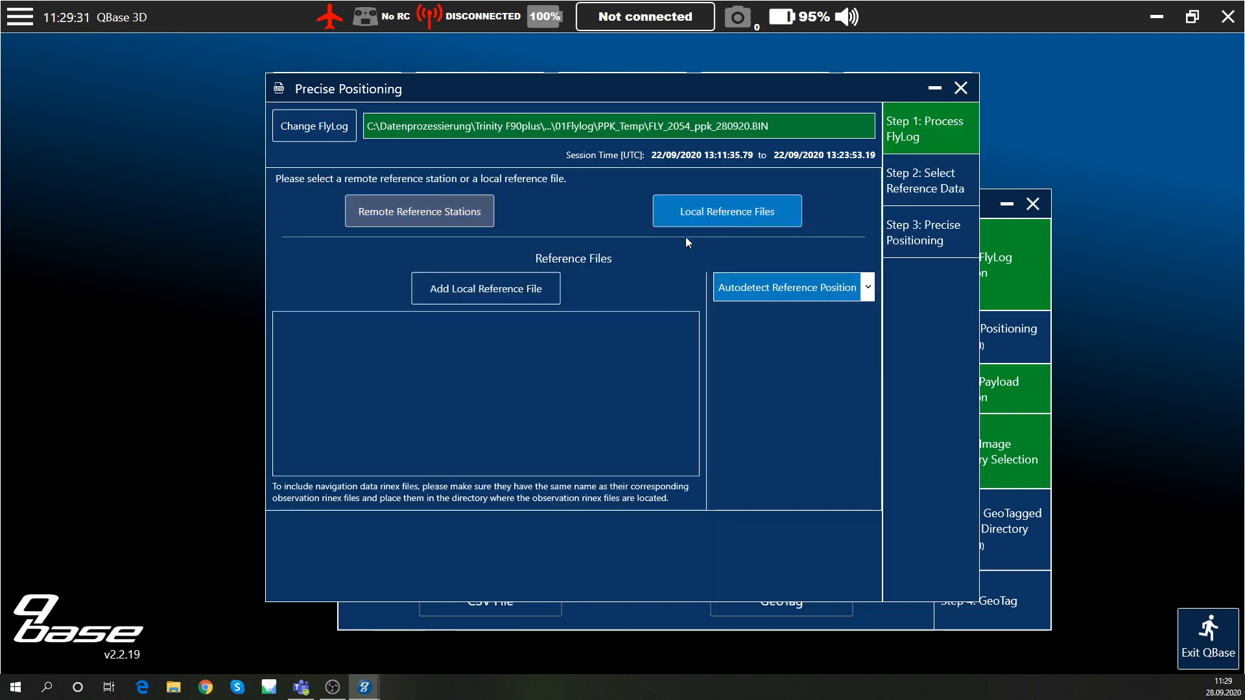
{"action": "left_click", "coordinate": [512, 285]}
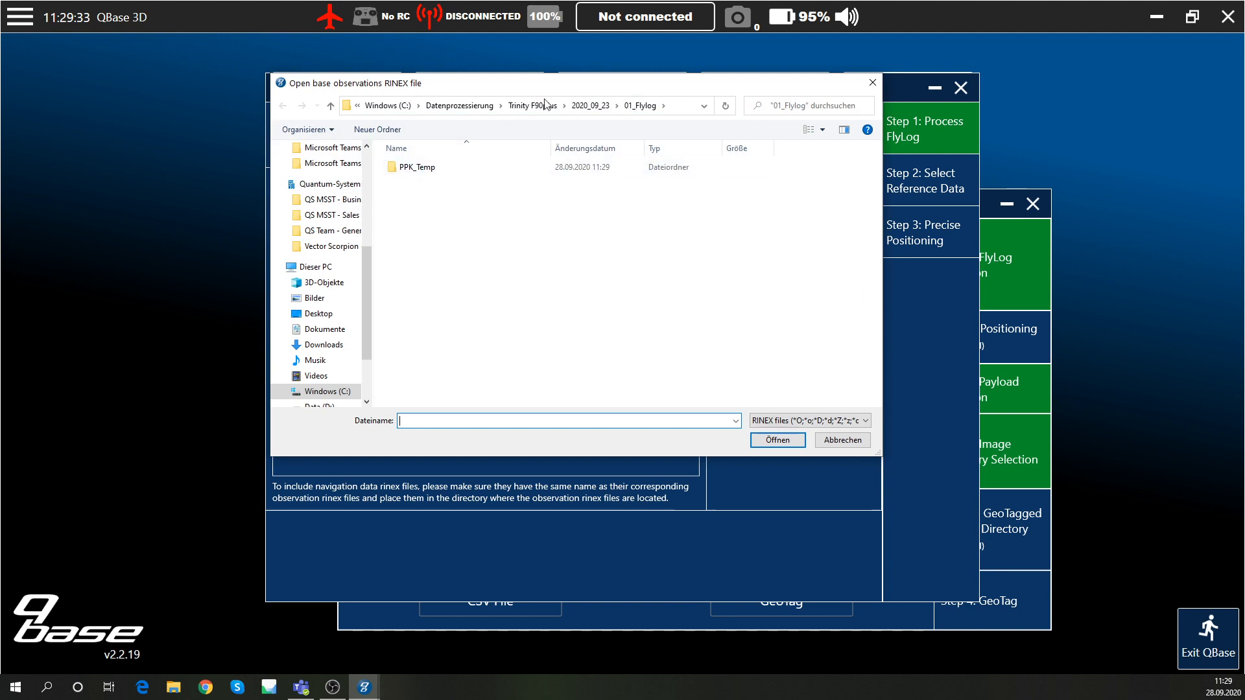
{"action": "left_click", "coordinate": [590, 105]}
{"action": "double_click", "coordinate": [435, 185]}
{"action": "double_click", "coordinate": [432, 169]}
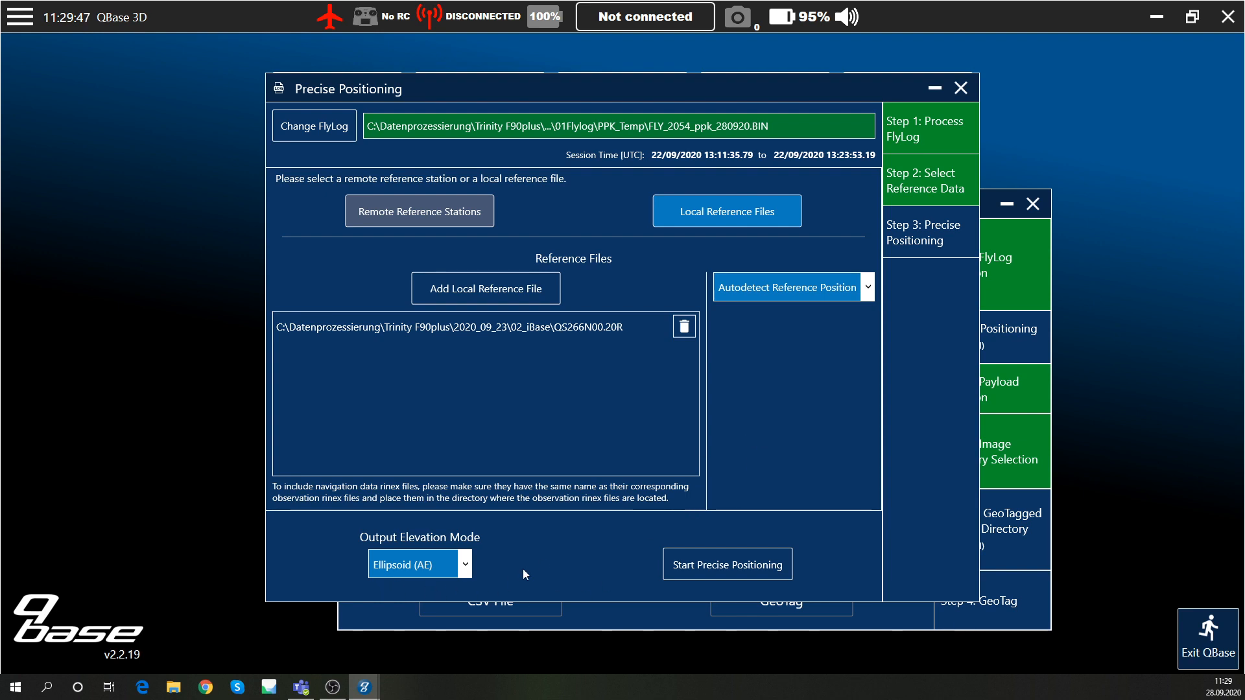
Run Precise Positioning with Ellipsoid (AE) output elevation and skip storing the estimated reference position.
{"action": "left_click", "coordinate": [704, 570]}
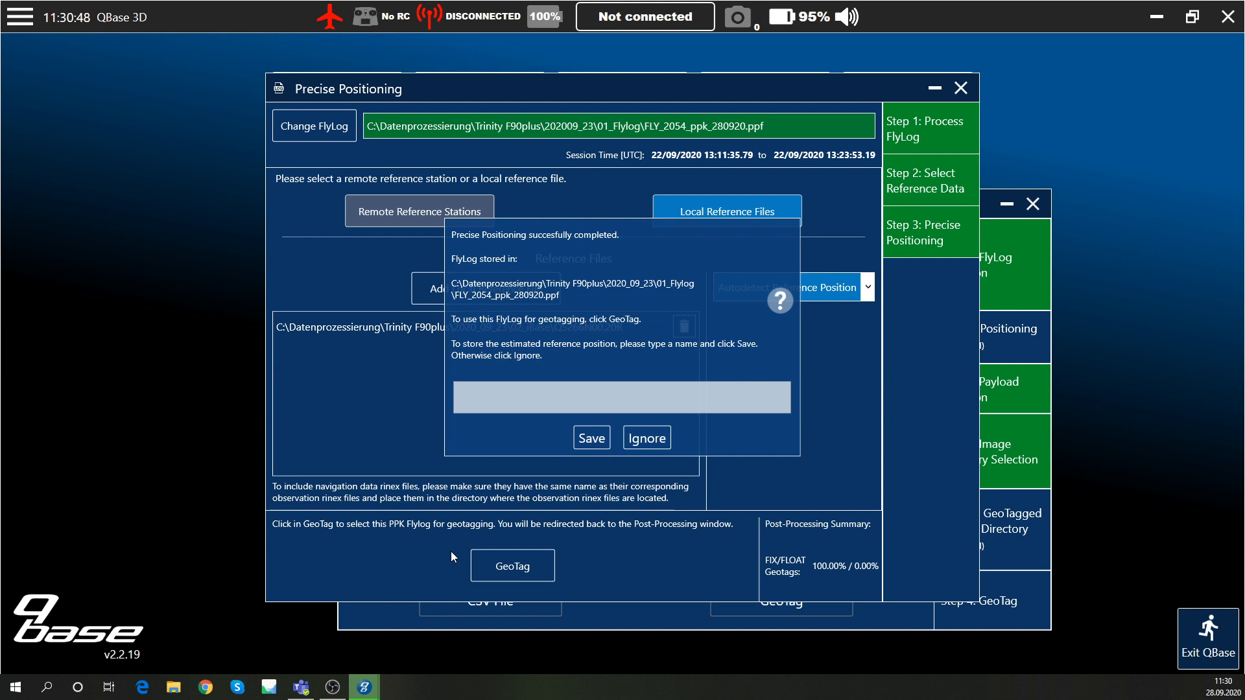
{"action": "left_click", "coordinate": [636, 442]}
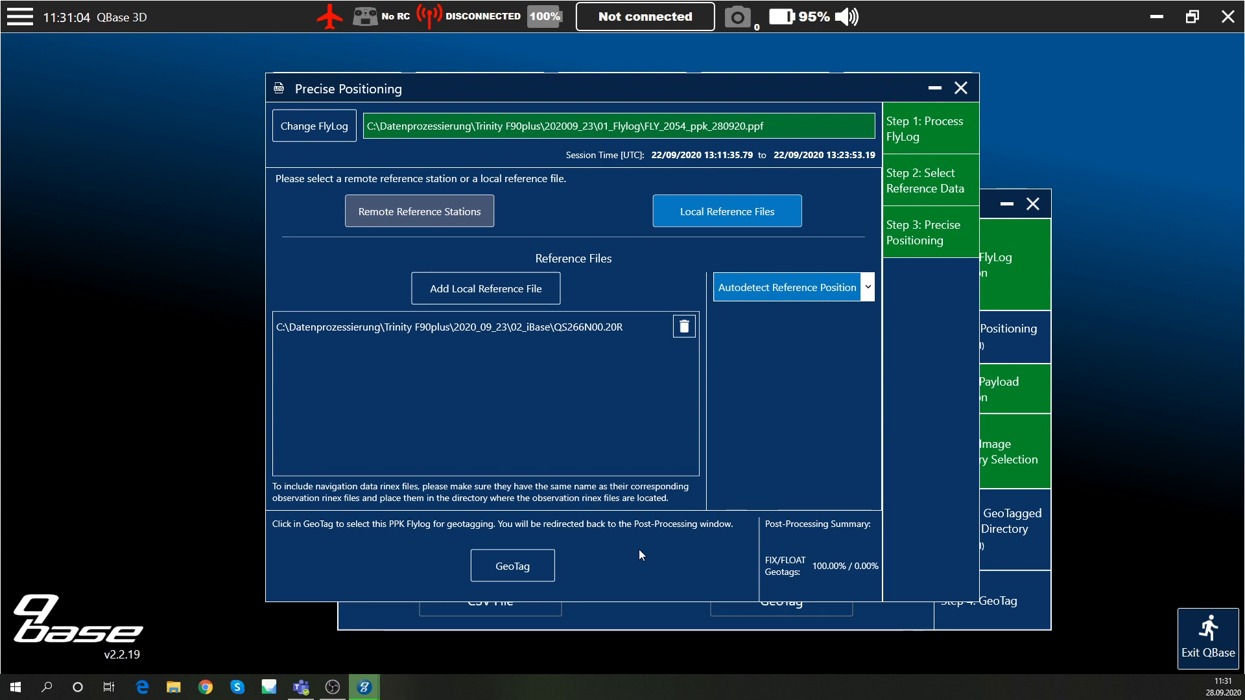
Geotag the images with the PPK FlyLog and close the Post-Processing window.
{"action": "left_click", "coordinate": [505, 569]}
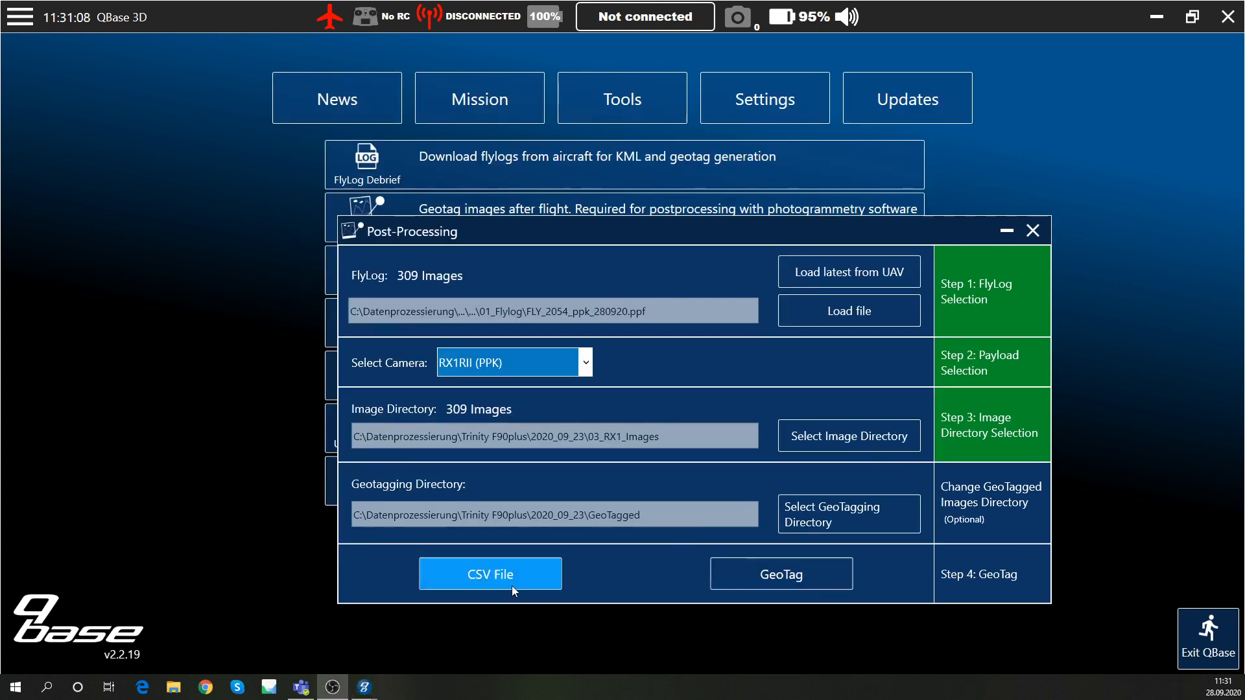
{"action": "left_click", "coordinate": [768, 579]}
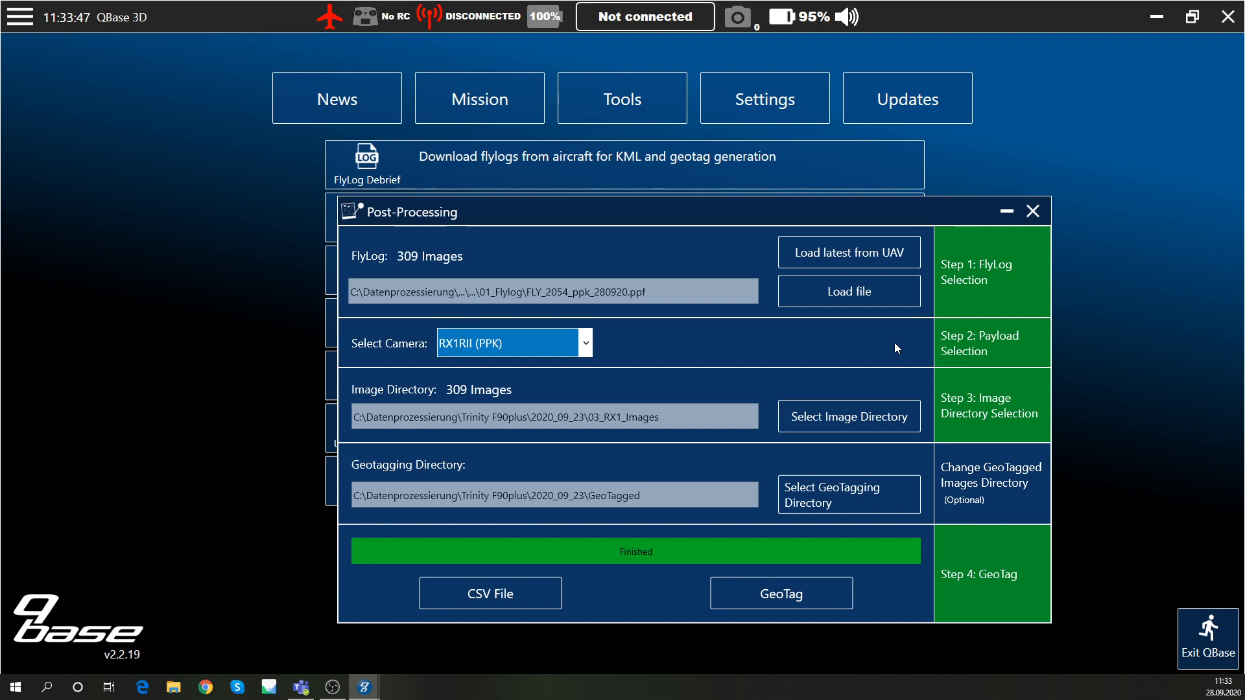
{"action": "left_click", "coordinate": [1033, 211]}
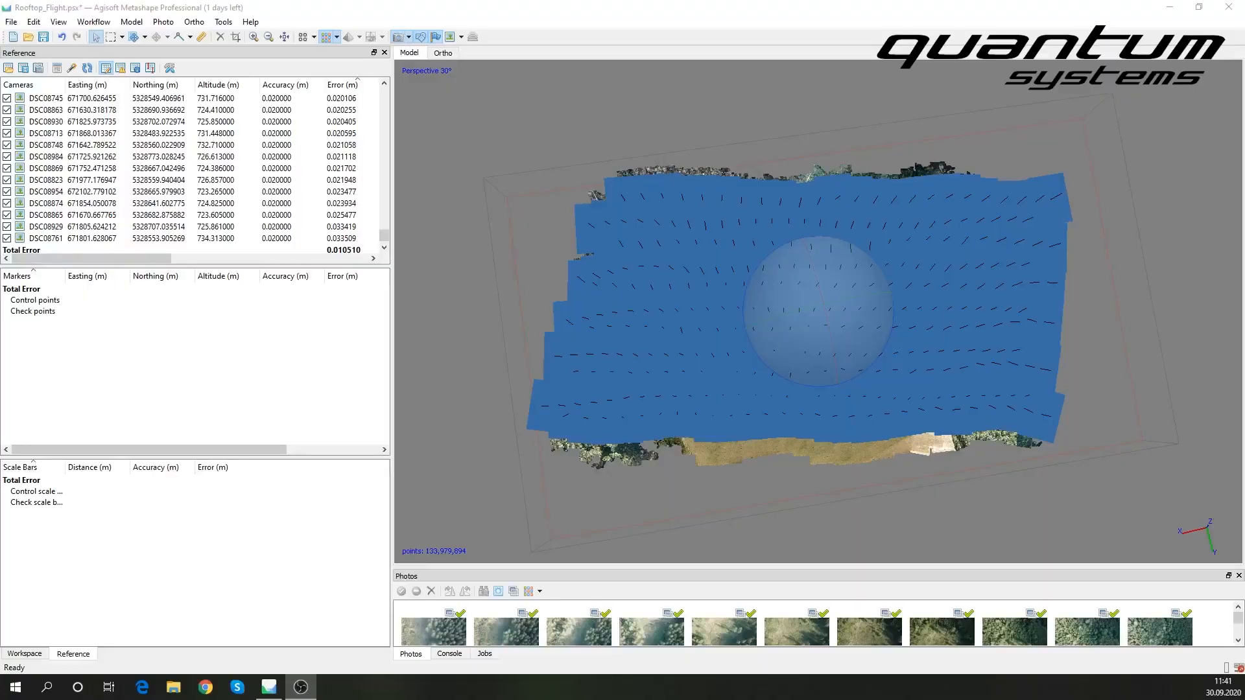
In Agisoft Metashape, hide the camera positions and examine the dense cloud of the field and surrounding forest.
{"action": "left_click_drag", "start_coordinate": [805, 472], "coordinate": [829, 322]}
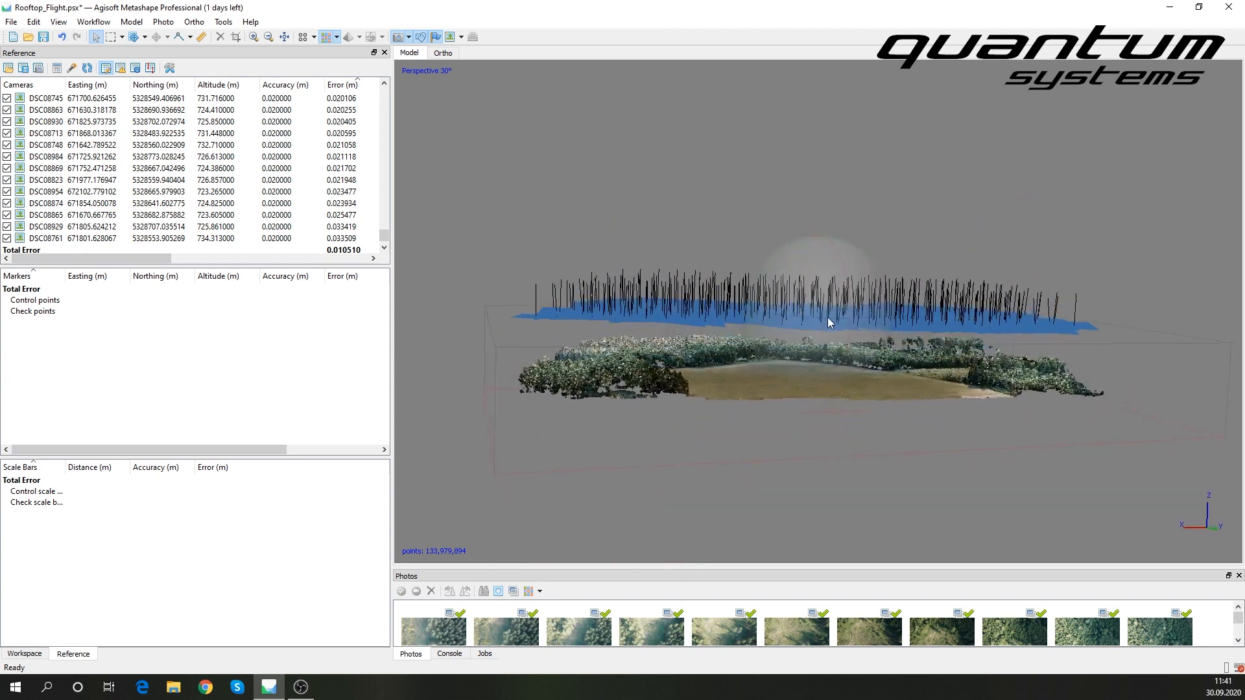
{"action": "left_click", "coordinate": [399, 37]}
{"action": "left_click_drag", "start_coordinate": [674, 237], "coordinate": [777, 291]}
{"action": "scroll", "coordinate": [867, 454], "scroll_direction": "up", "scroll_amount": 8}
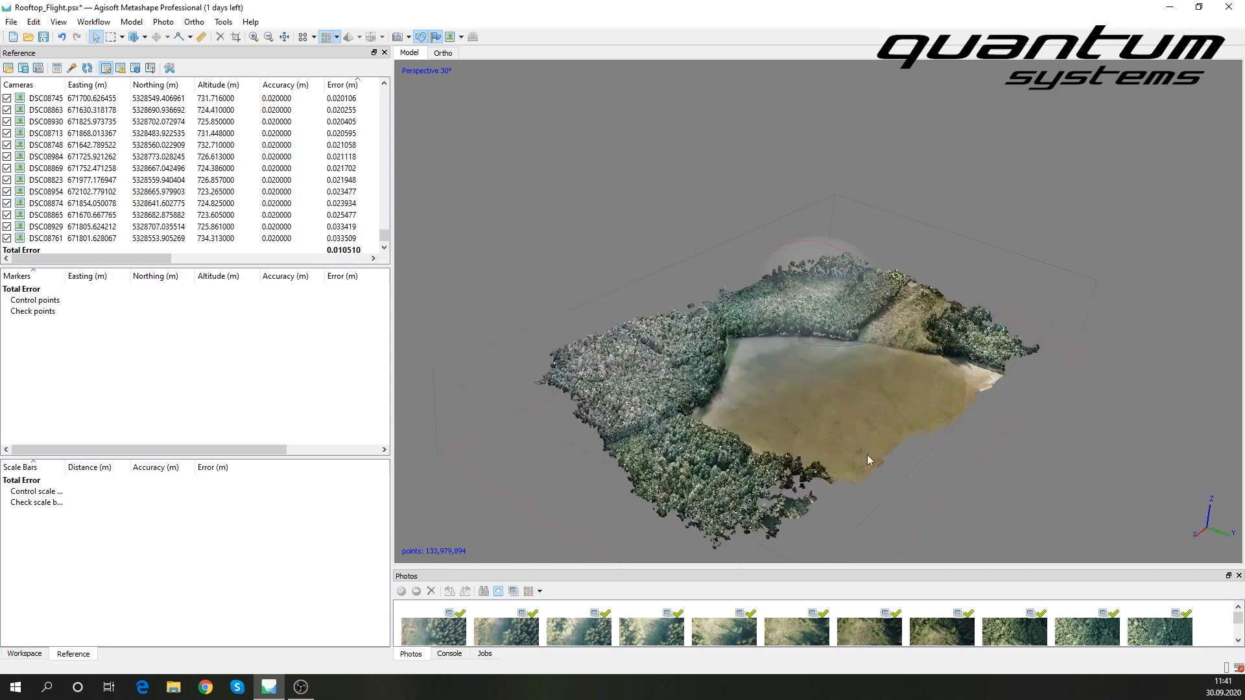
{"action": "scroll", "coordinate": [719, 364], "scroll_direction": "up", "scroll_amount": 8}
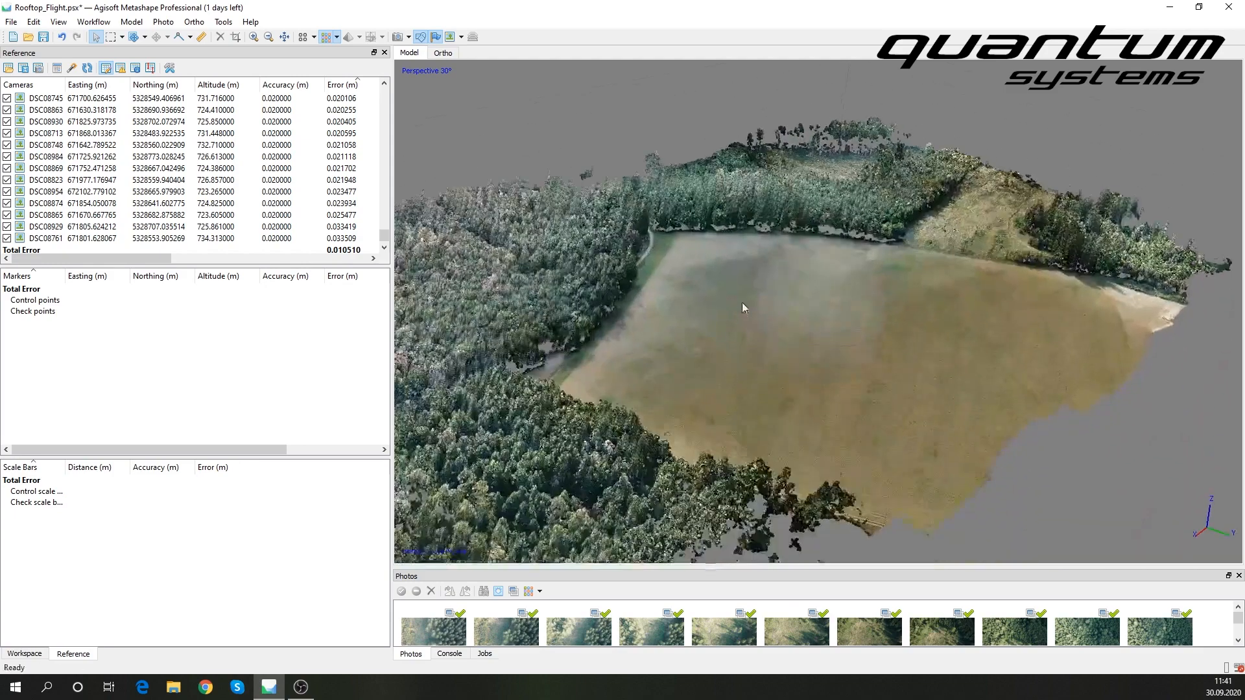
{"action": "middle_click_drag", "start_coordinate": [698, 345], "coordinate": [612, 392]}
Display the dense cloud by classes and view the whole site from above.
{"action": "left_click", "coordinate": [337, 37]}
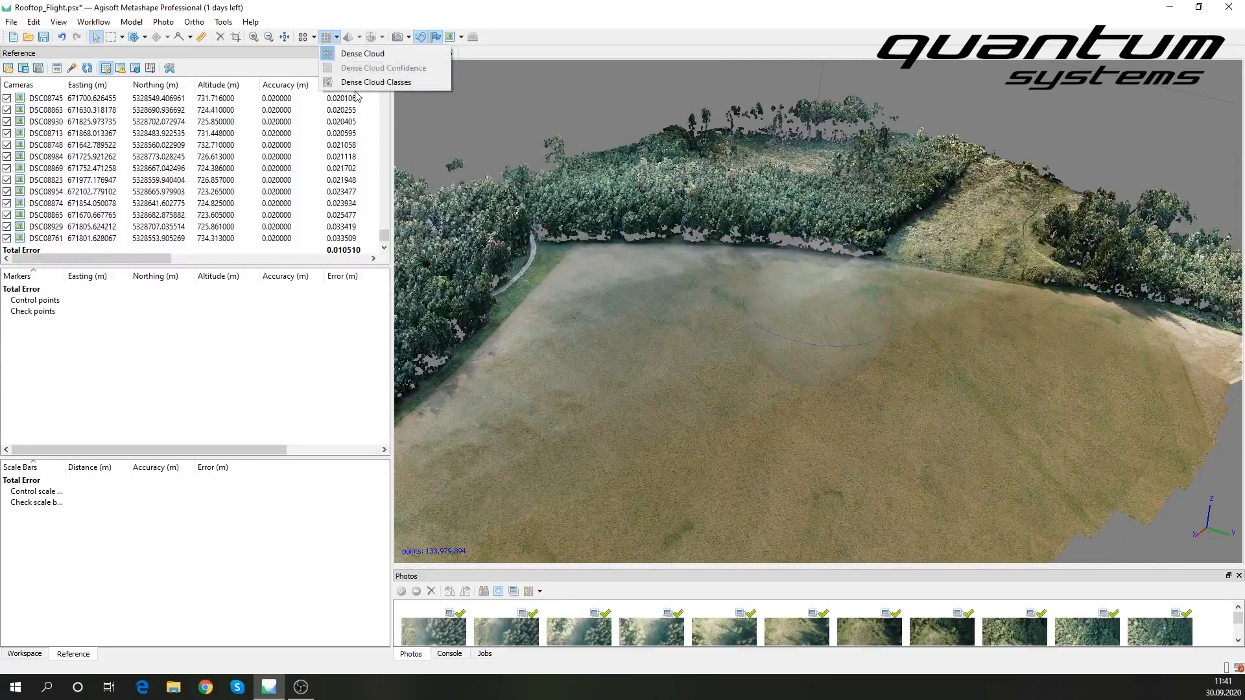
{"action": "left_click", "coordinate": [362, 86]}
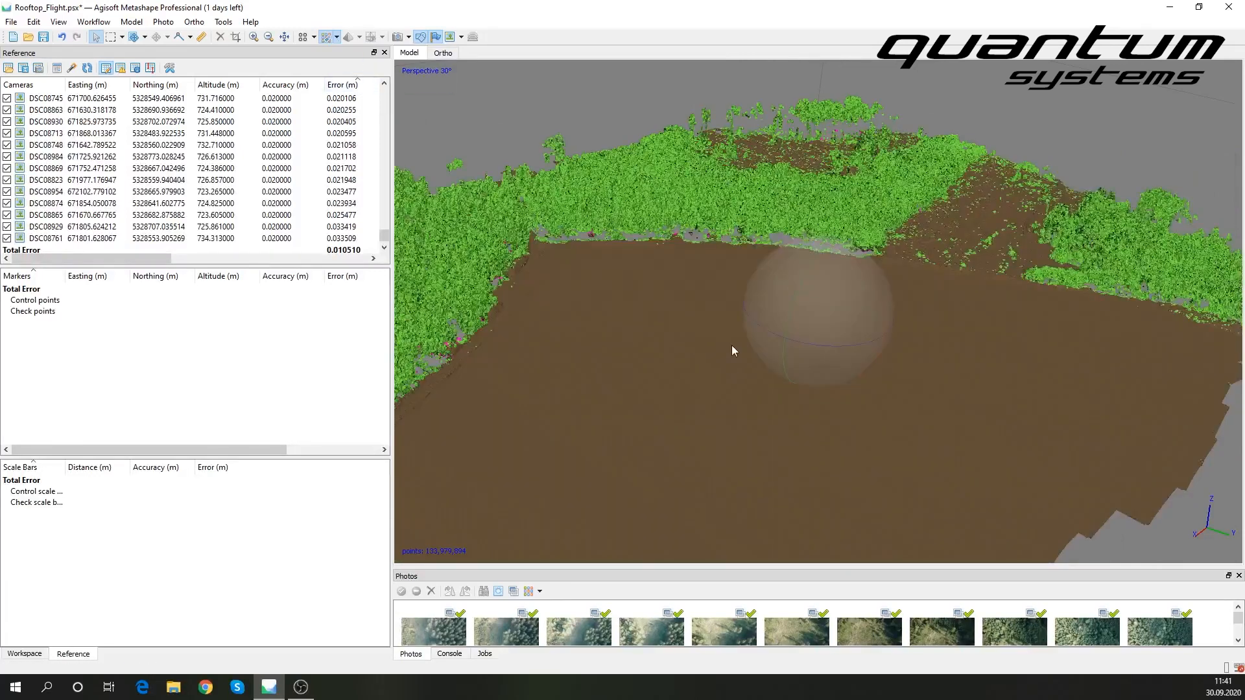
{"action": "scroll", "coordinate": [733, 350], "scroll_direction": "down", "scroll_amount": 5}
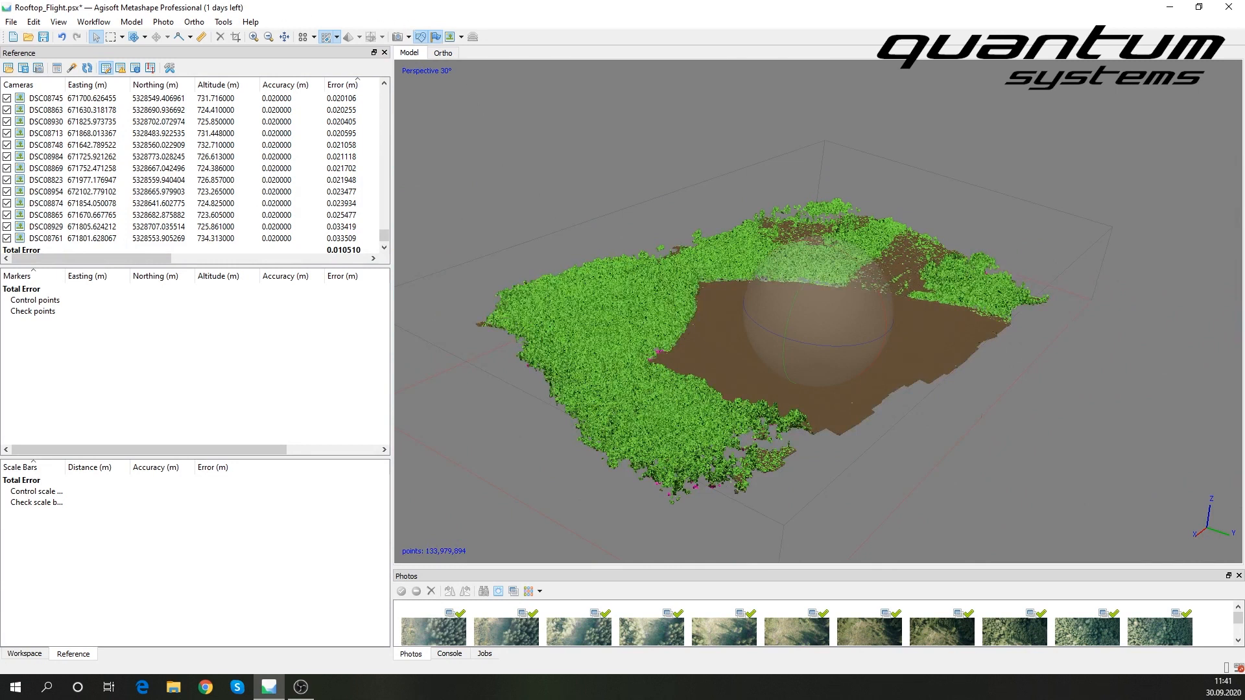
{"action": "left_click_drag", "start_coordinate": [806, 255], "coordinate": [809, 289]}
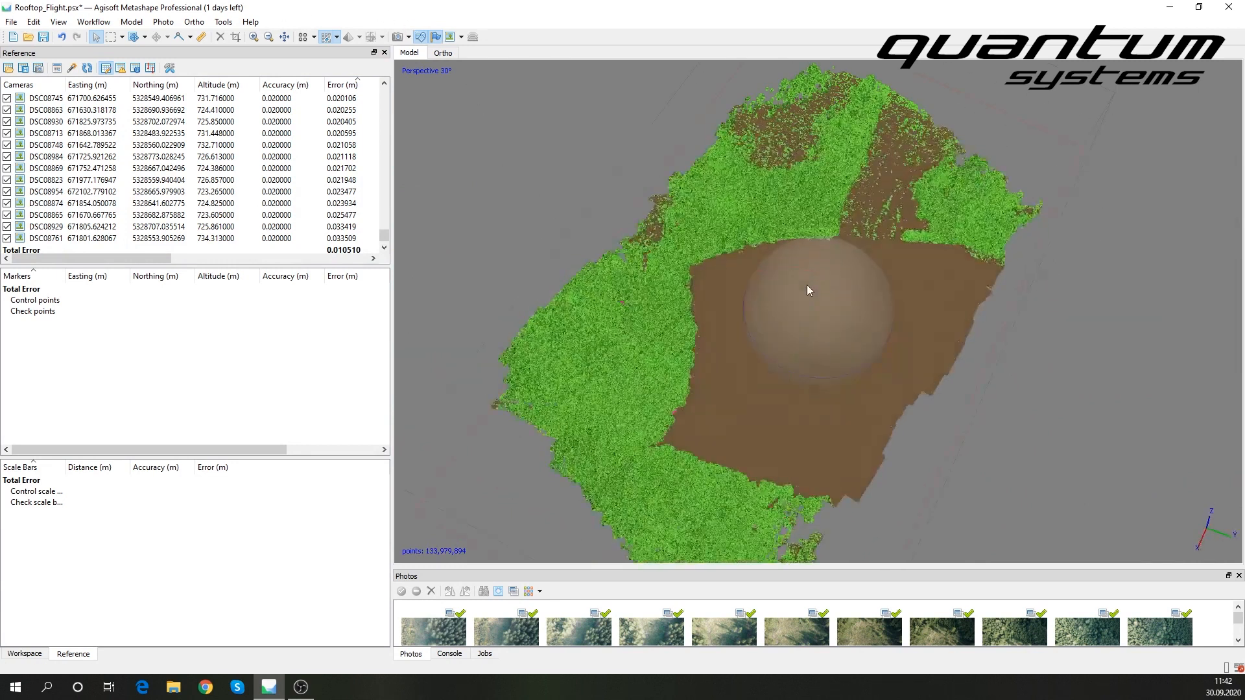
Open the DEM from the workspace and examine the forest edge and track along the field.
{"action": "left_click", "coordinate": [22, 655]}
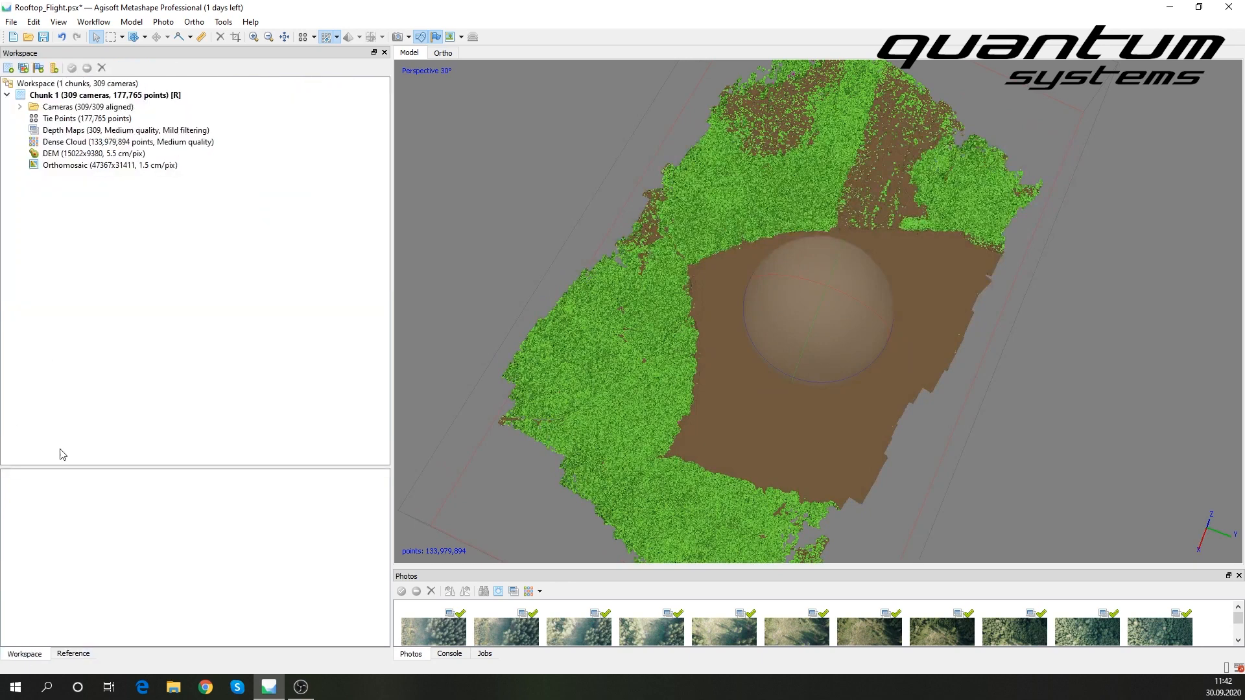
{"action": "double_click", "coordinate": [78, 153]}
{"action": "scroll", "coordinate": [811, 415], "scroll_direction": "up", "scroll_amount": 5}
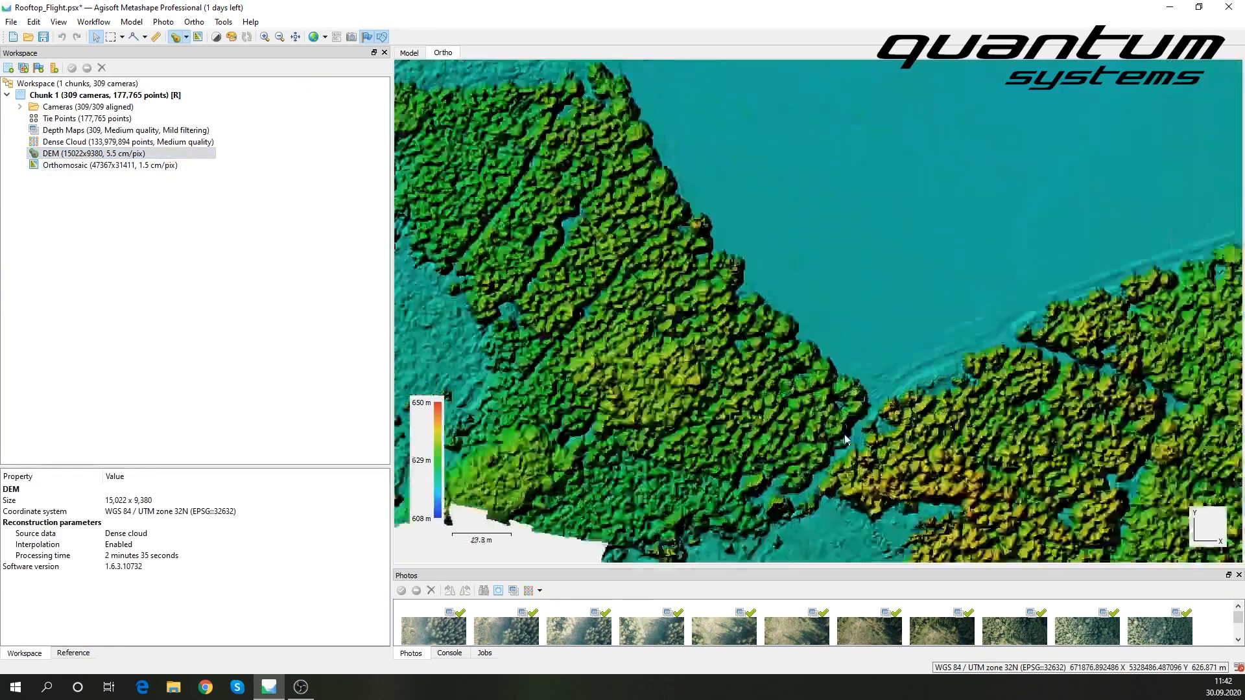
{"action": "scroll", "coordinate": [873, 330], "scroll_direction": "up", "scroll_amount": 5}
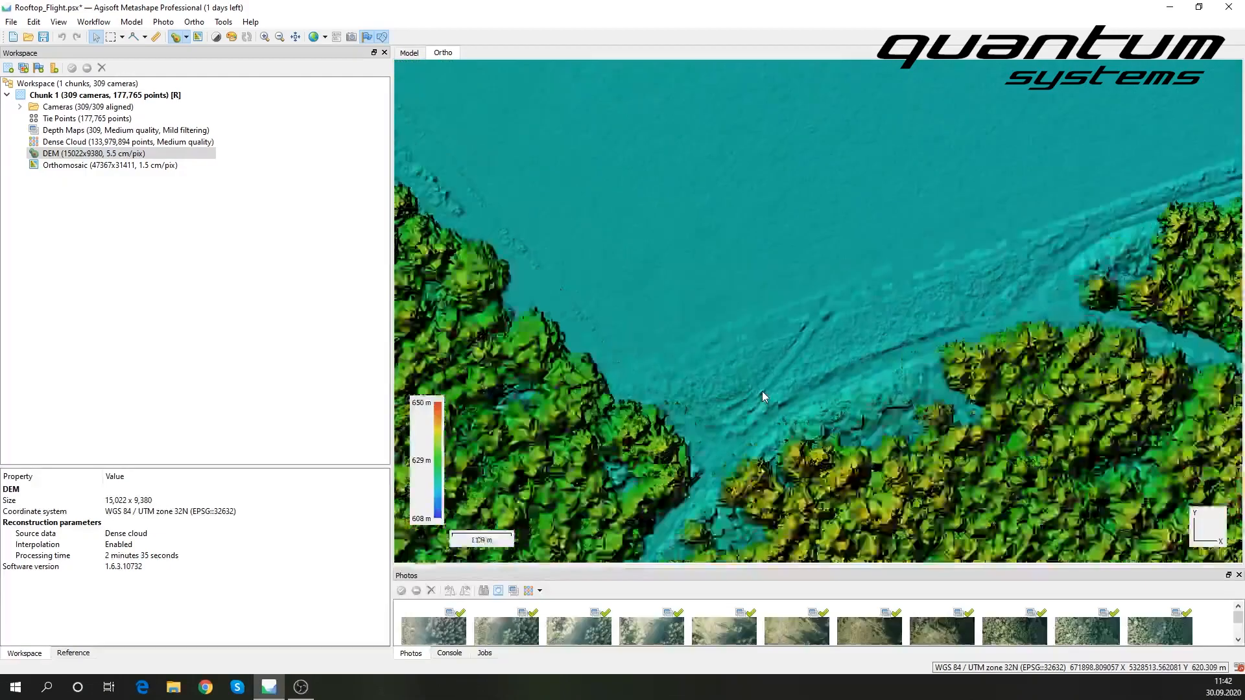
{"action": "scroll", "coordinate": [809, 275], "scroll_direction": "down", "scroll_amount": 4}
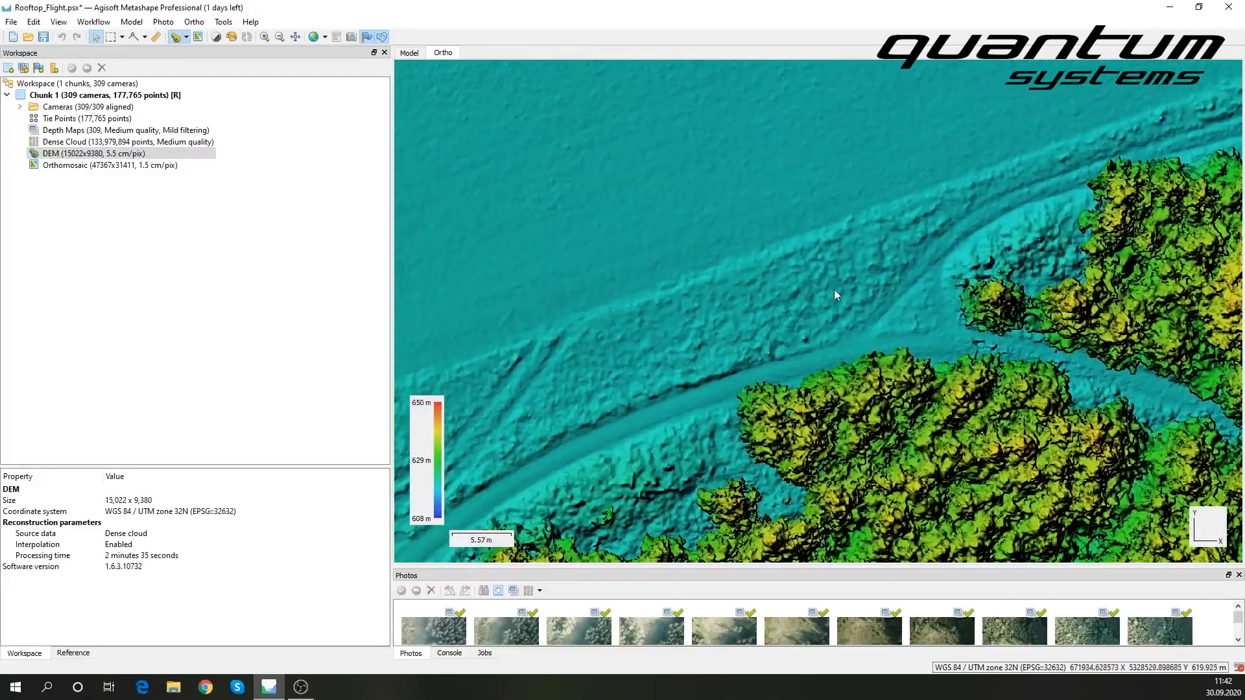
{"action": "scroll", "coordinate": [815, 272], "scroll_direction": "down", "scroll_amount": 8}
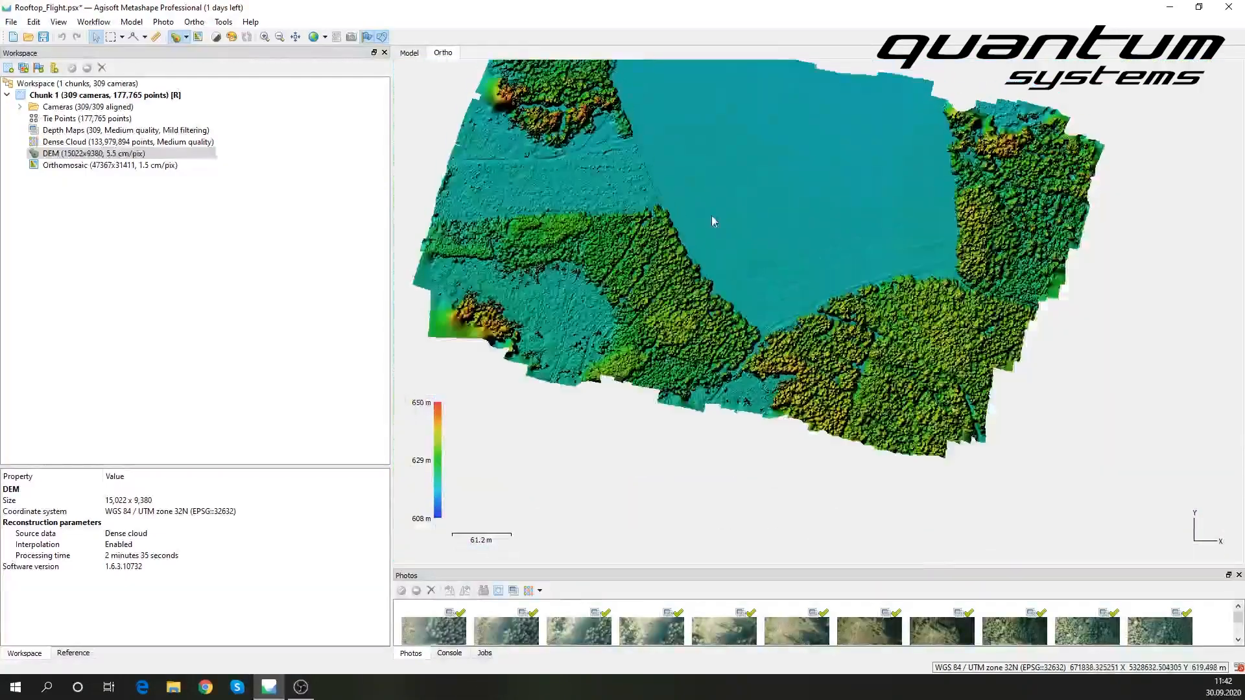
Open the orthomosaic and examine the field, the forest edge and the dirt track at the field's corner in detail.
{"action": "left_click", "coordinate": [71, 176]}
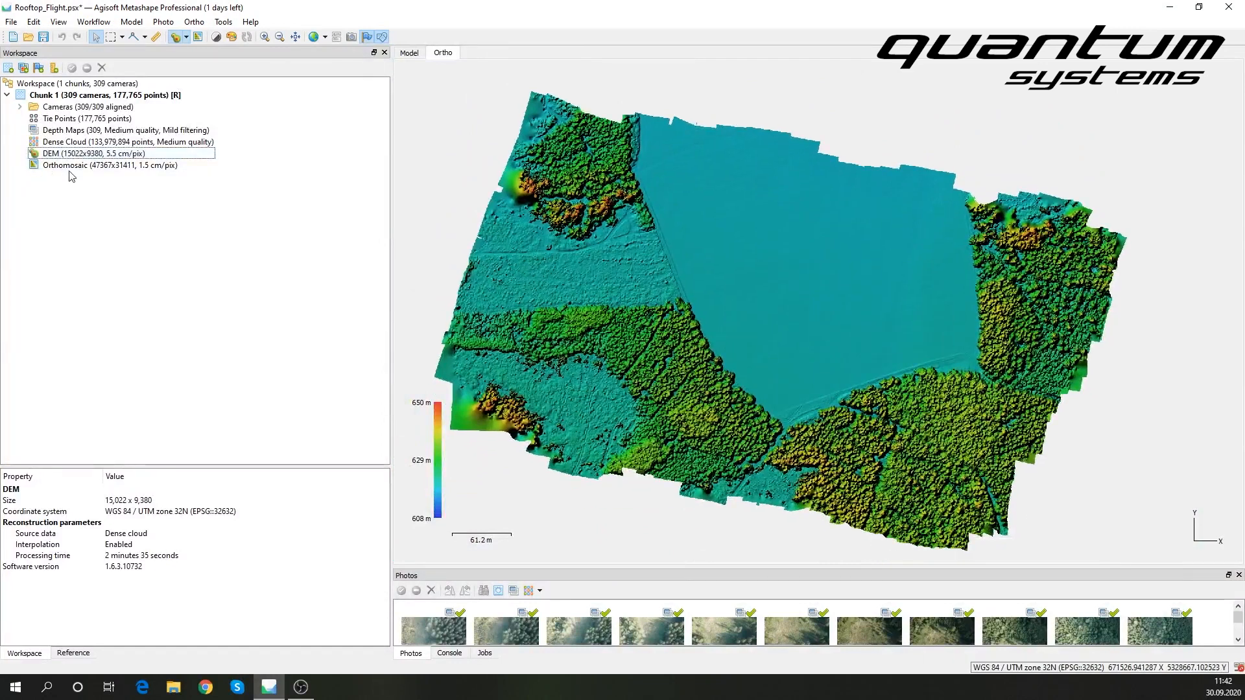
{"action": "double_click", "coordinate": [162, 165]}
{"action": "scroll", "coordinate": [801, 336], "scroll_direction": "up", "scroll_amount": 6}
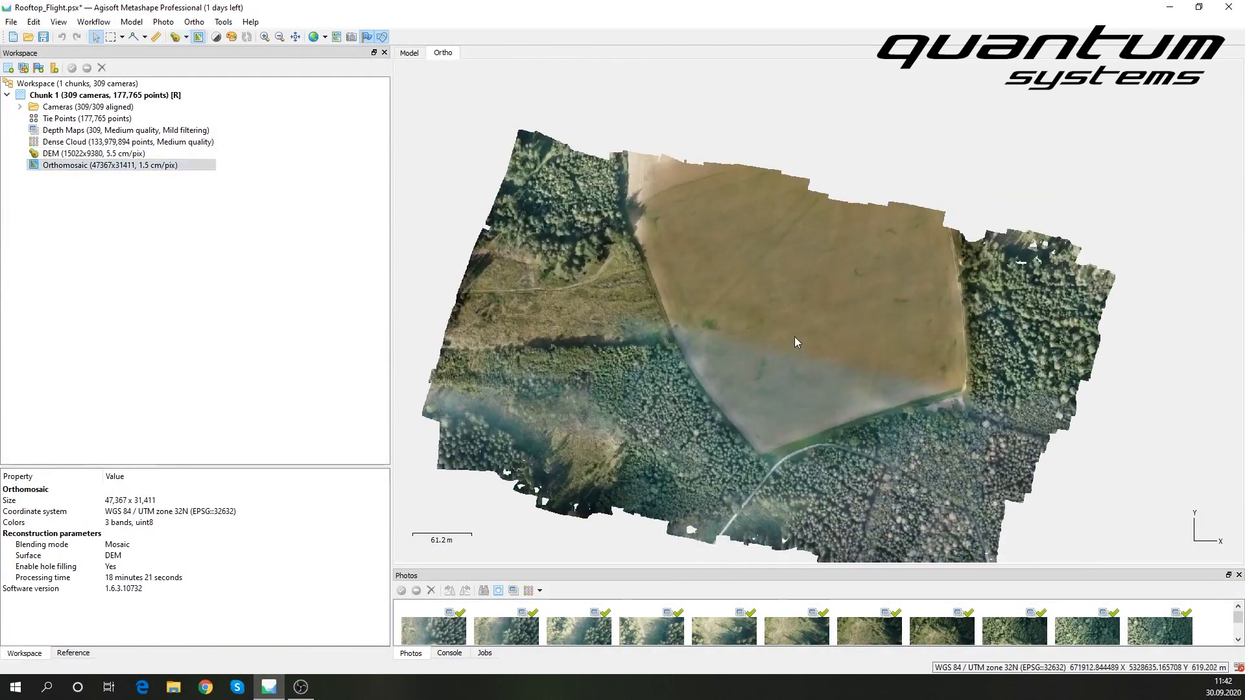
{"action": "left_click_drag", "start_coordinate": [809, 359], "coordinate": [564, 419]}
{"action": "left_click_drag", "start_coordinate": [957, 285], "coordinate": [690, 231]}
{"action": "left_click_drag", "start_coordinate": [914, 389], "coordinate": [701, 310]}
{"action": "scroll", "coordinate": [687, 363], "scroll_direction": "up", "scroll_amount": 4}
{"action": "left_click_drag", "start_coordinate": [551, 396], "coordinate": [858, 352]}
{"action": "scroll", "coordinate": [662, 365], "scroll_direction": "up", "scroll_amount": 2}
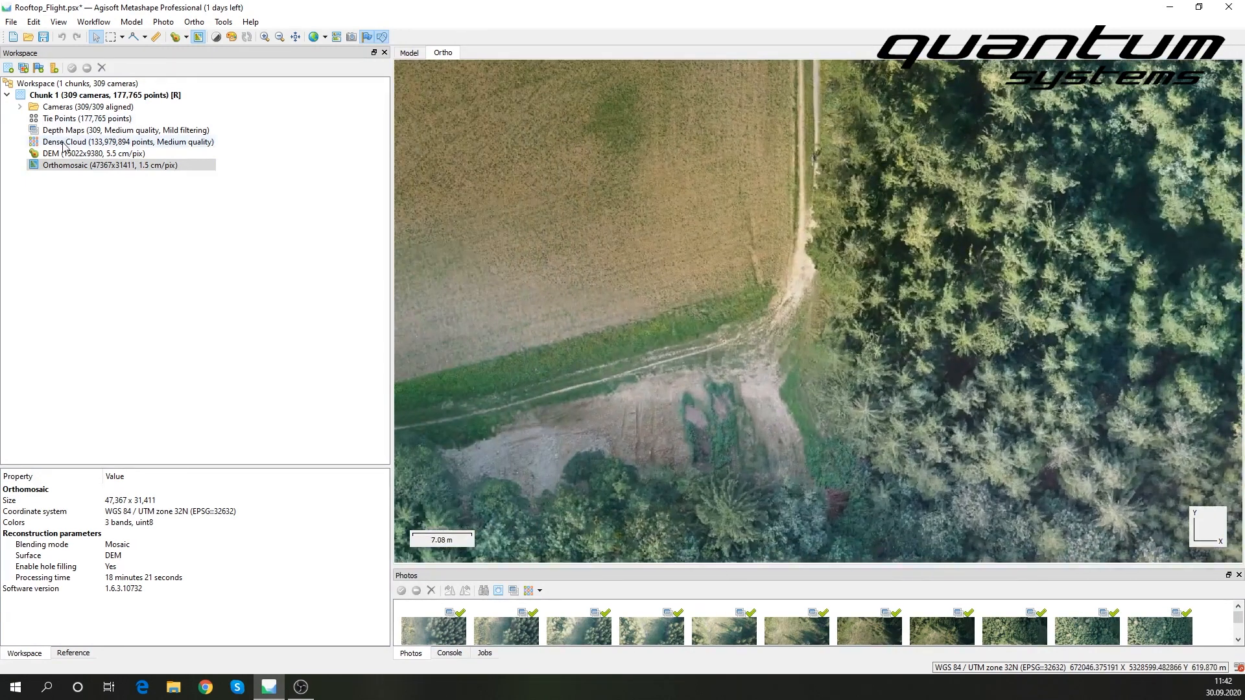
Reopen the dense cloud in the 3D view and switch its display back from classes to Dense Cloud.
{"action": "double_click", "coordinate": [97, 142]}
{"action": "left_click_drag", "start_coordinate": [808, 419], "coordinate": [843, 324]}
{"action": "left_click", "coordinate": [336, 36]}
{"action": "left_click", "coordinate": [354, 47]}
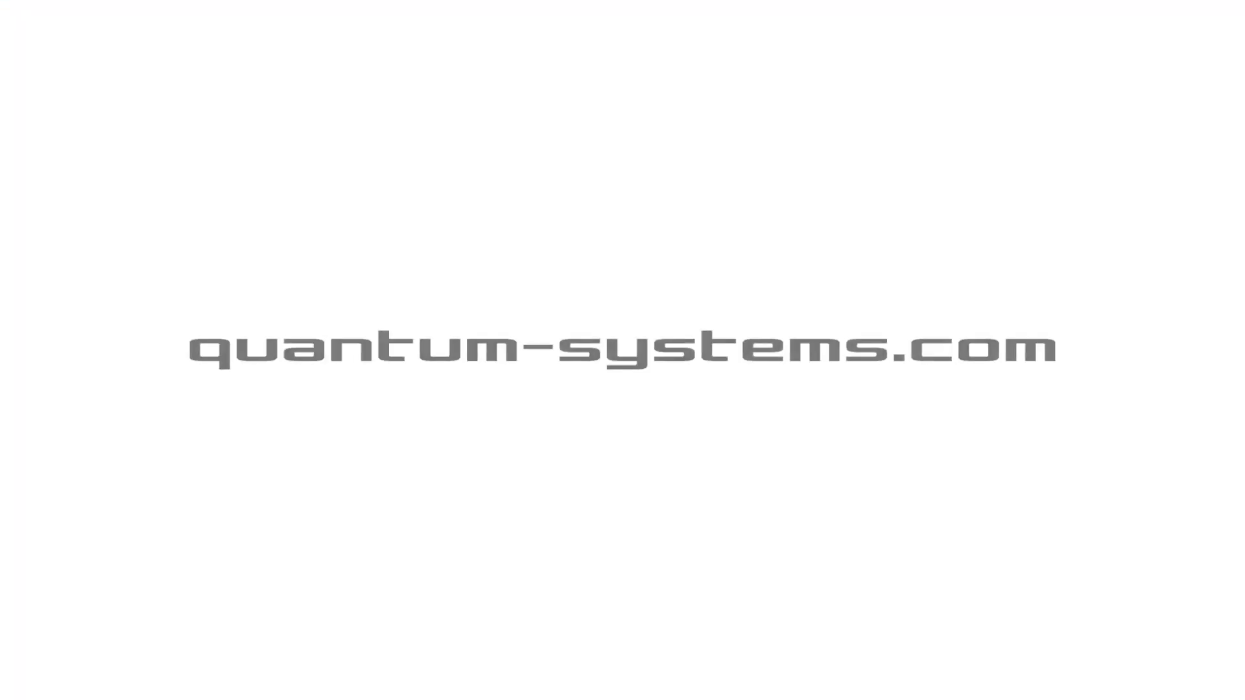